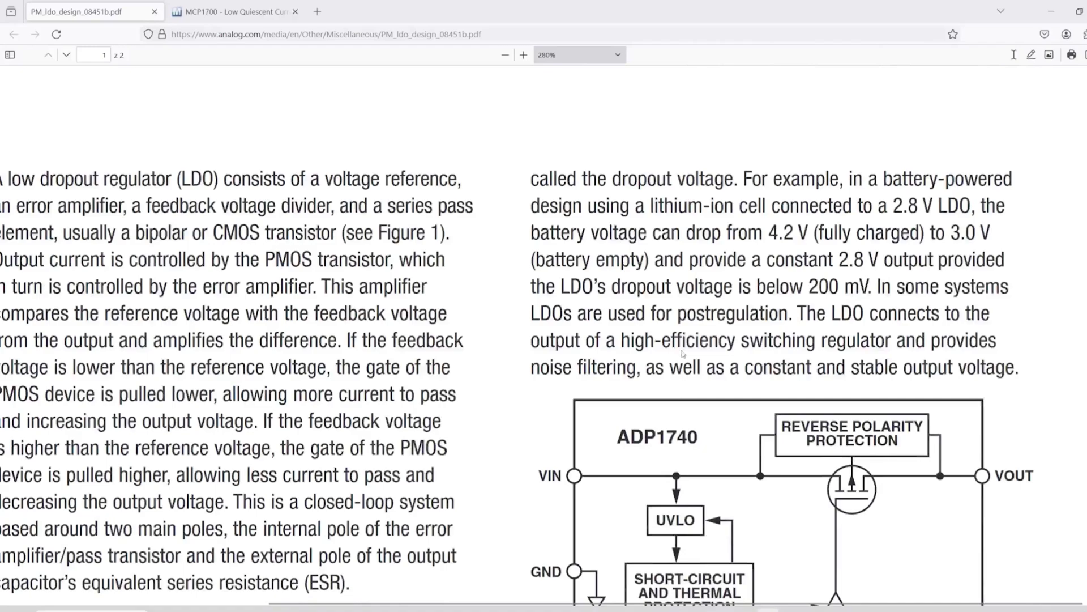
Look over the LDO article and MCP1700 datasheet, then capture the ADP1740 block diagram region.
scroll(683, 354, up, 4)
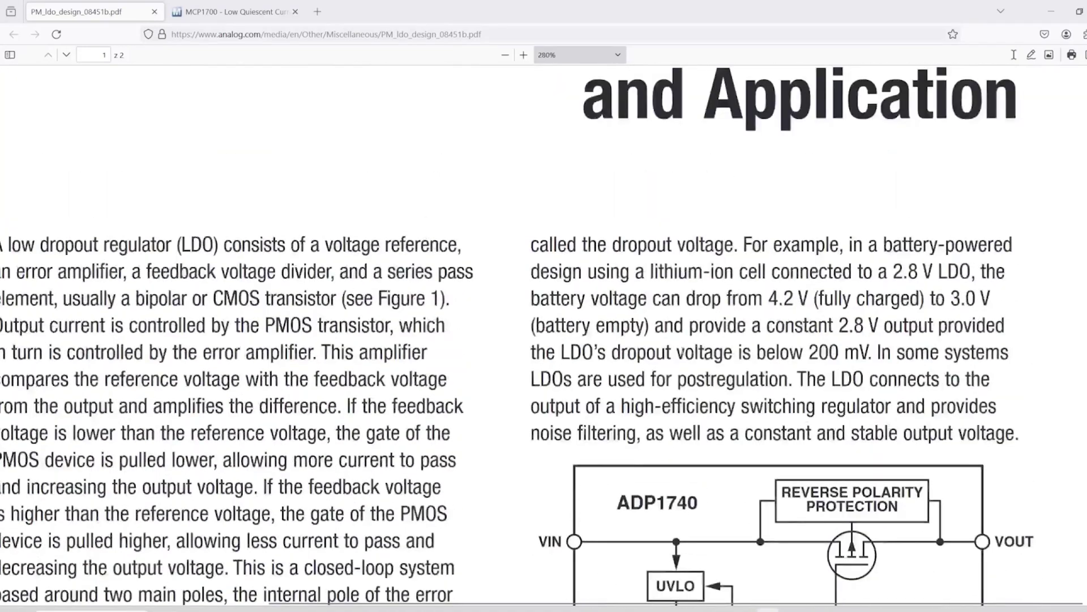
scroll(683, 354, up, 2)
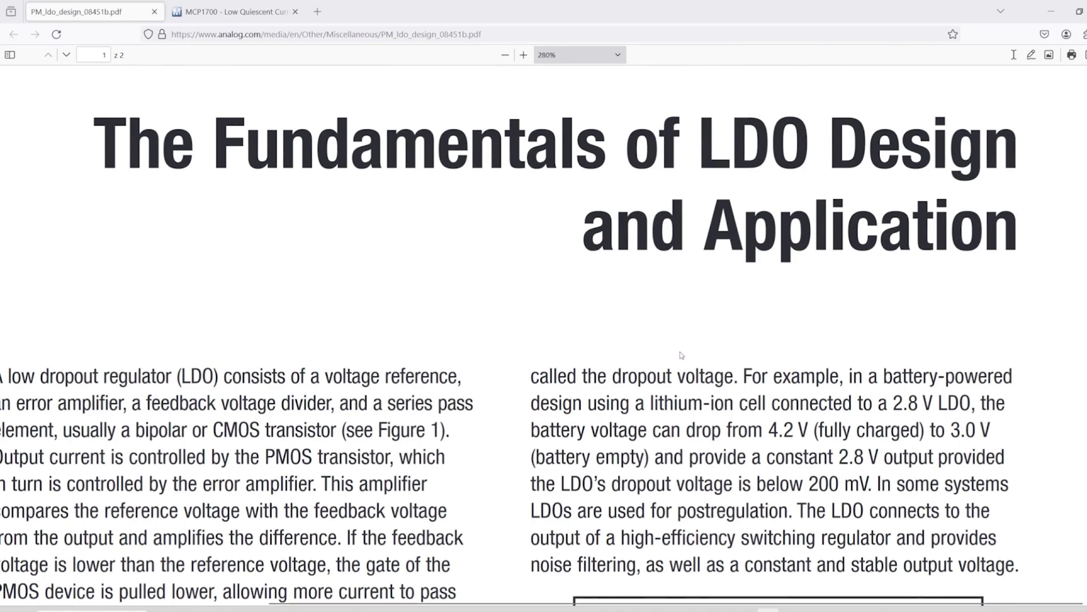
scroll(653, 356, down, 5)
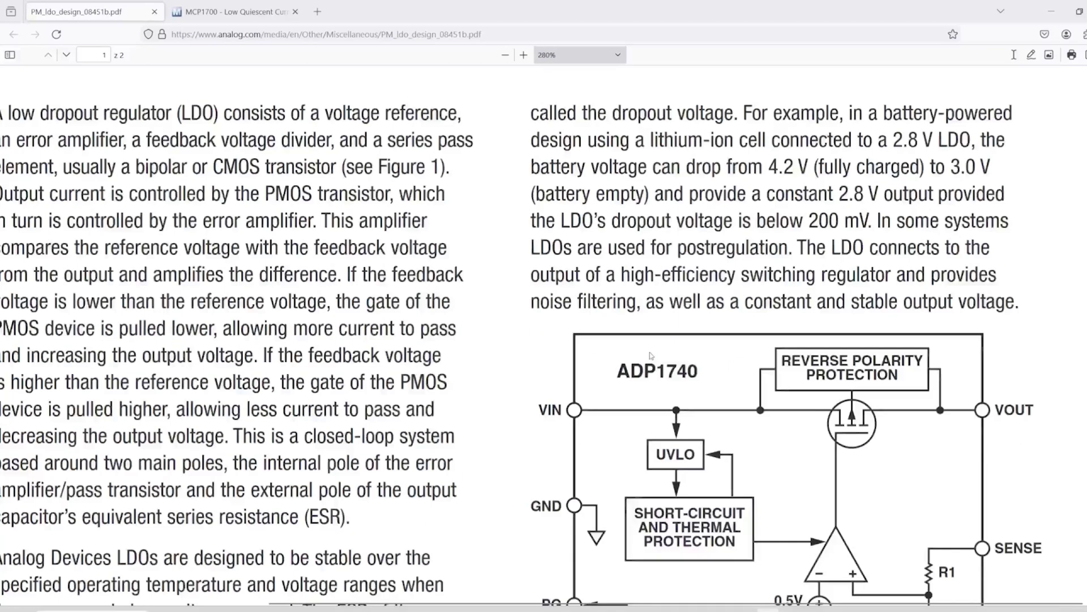
scroll(638, 363, down, 3)
scroll(639, 363, down, 3)
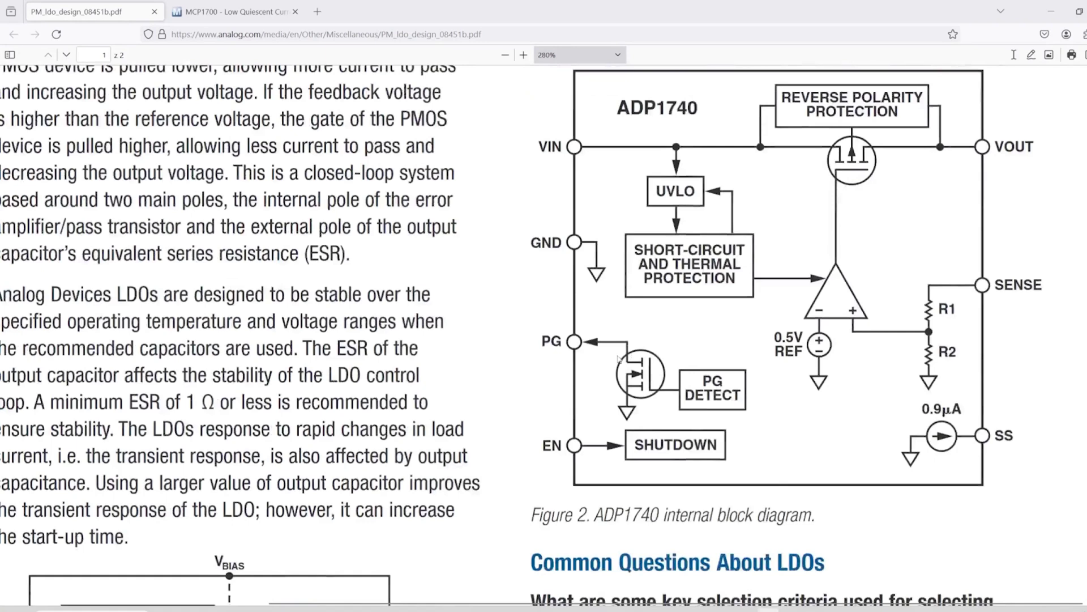
scroll(612, 356, up, 2)
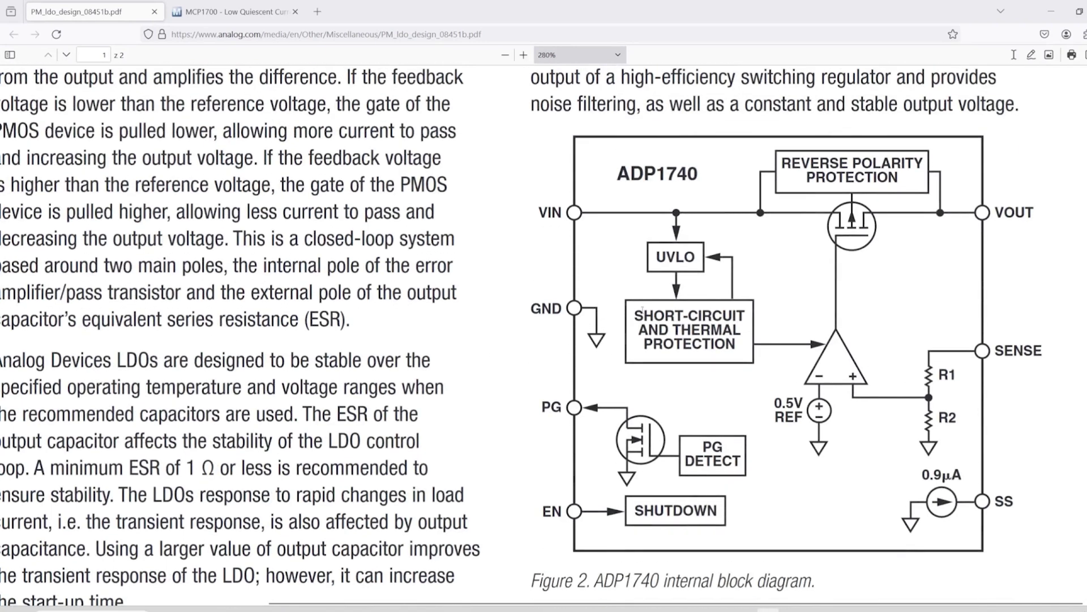
click(210, 11)
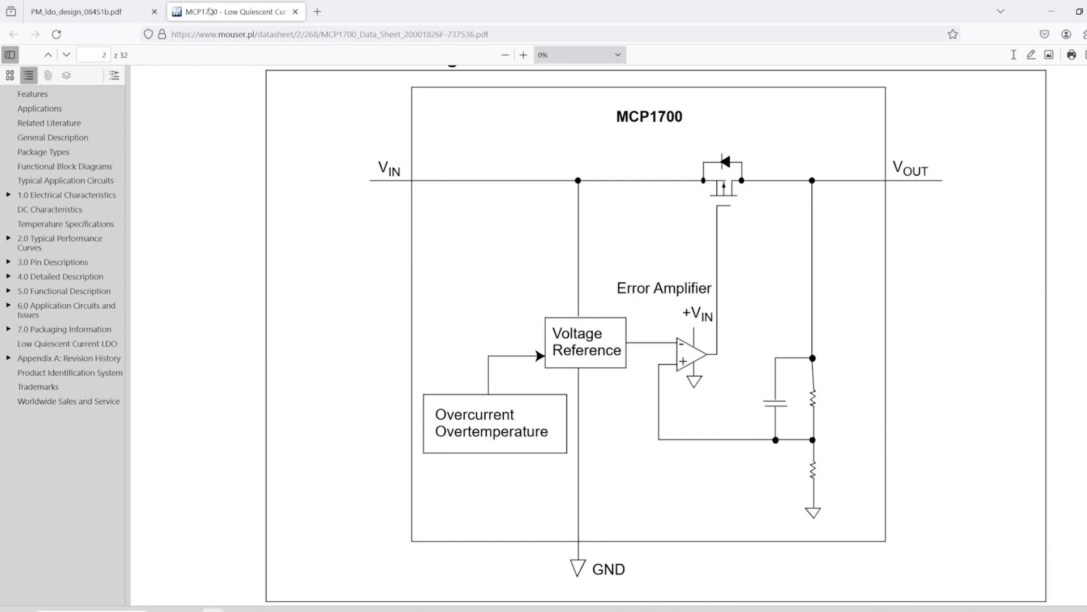
click(89, 14)
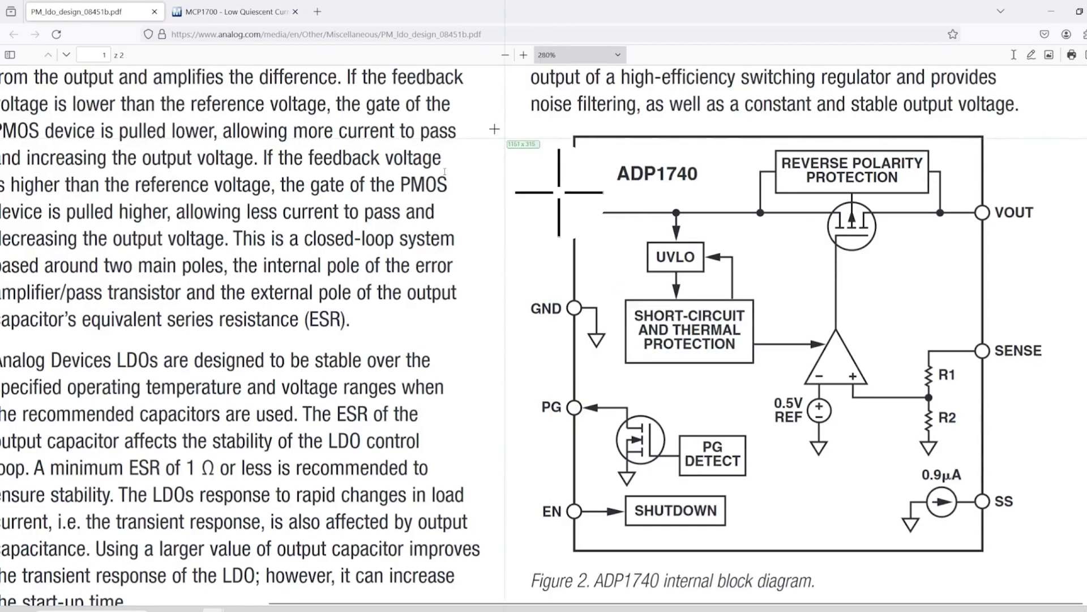
drag(504, 93, 1085, 576)
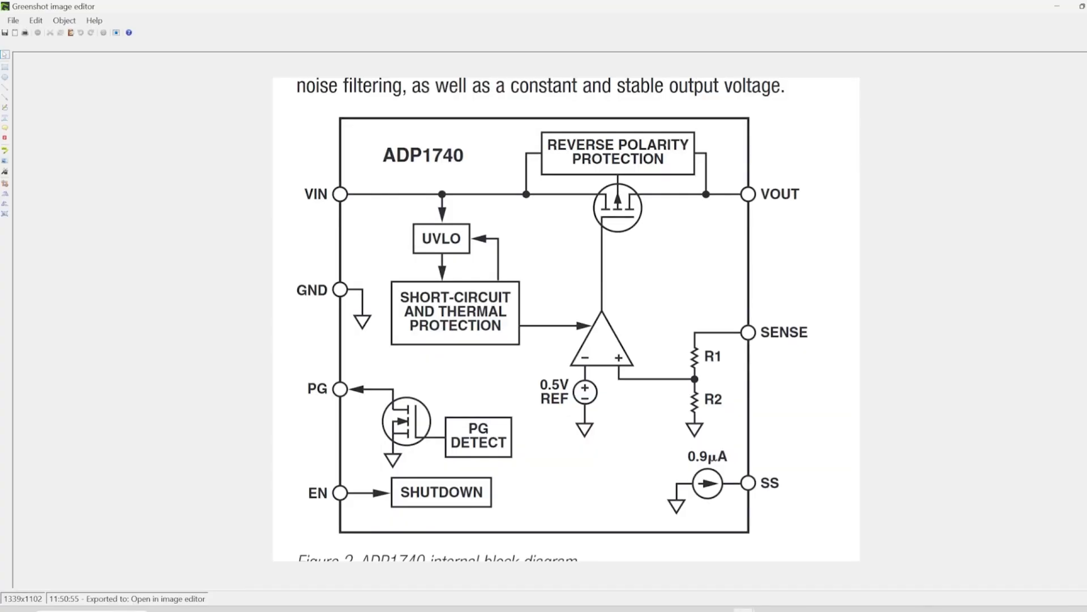
Point green arrows at the pass MOSFET, error amplifier and 0.5V reference, and circle R1–R2 in red.
click(4, 108)
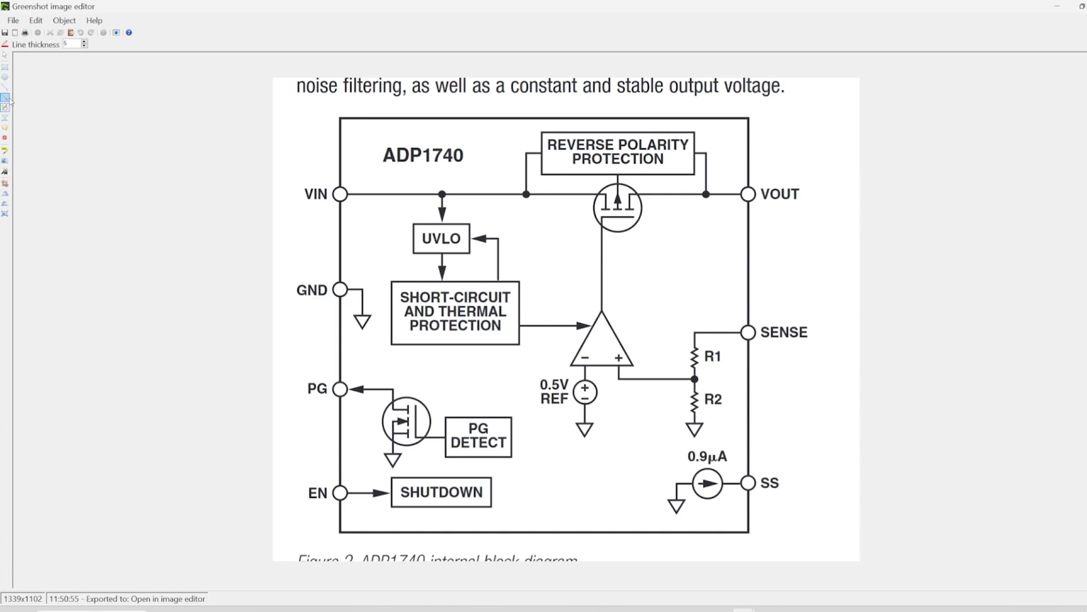
click(4, 97)
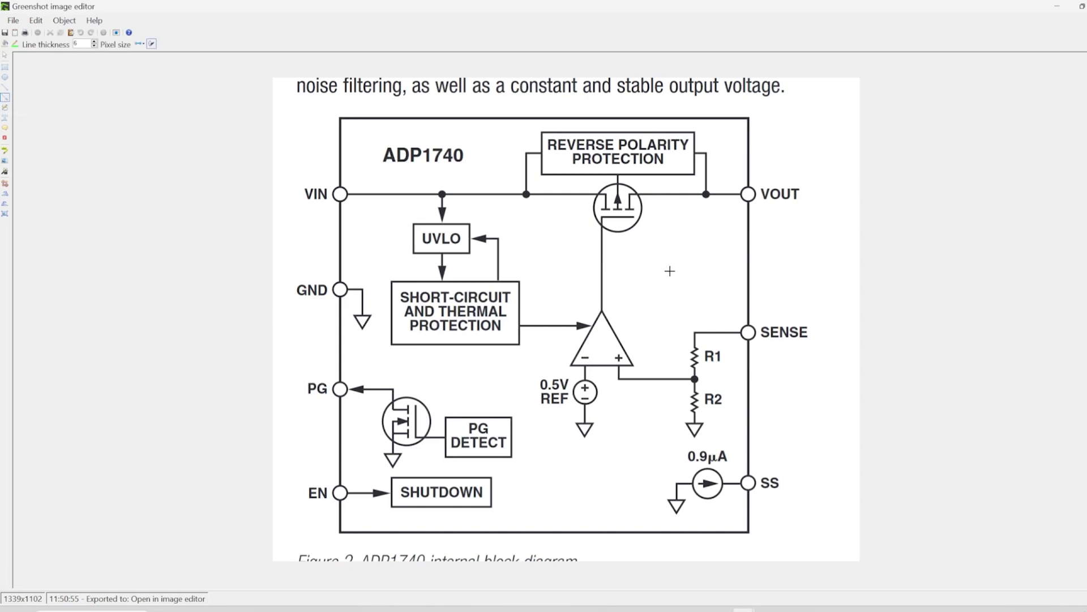
drag(682, 264, 641, 226)
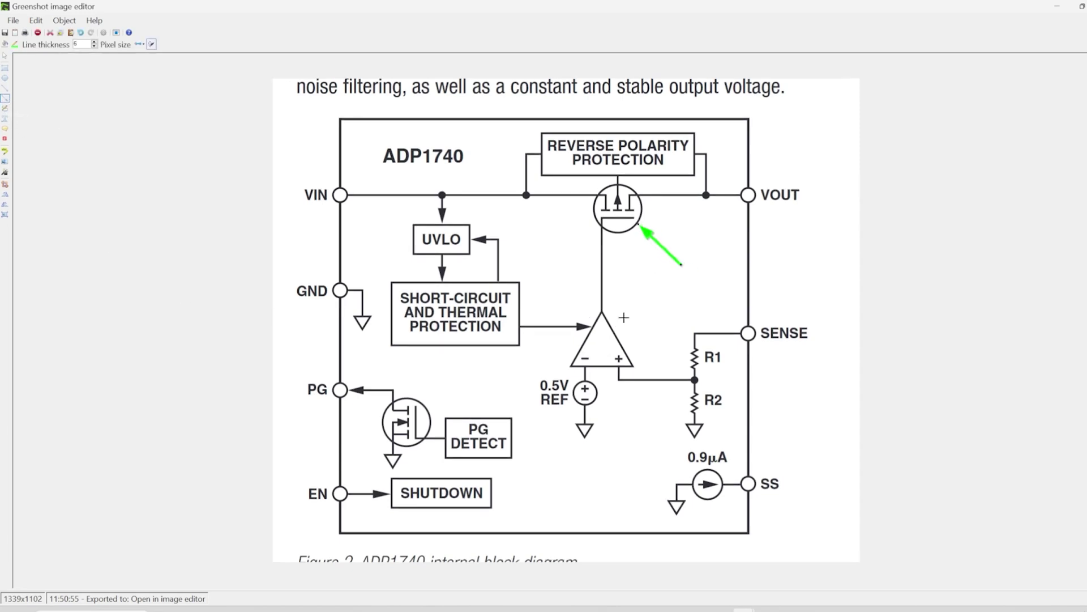
drag(643, 293, 614, 326)
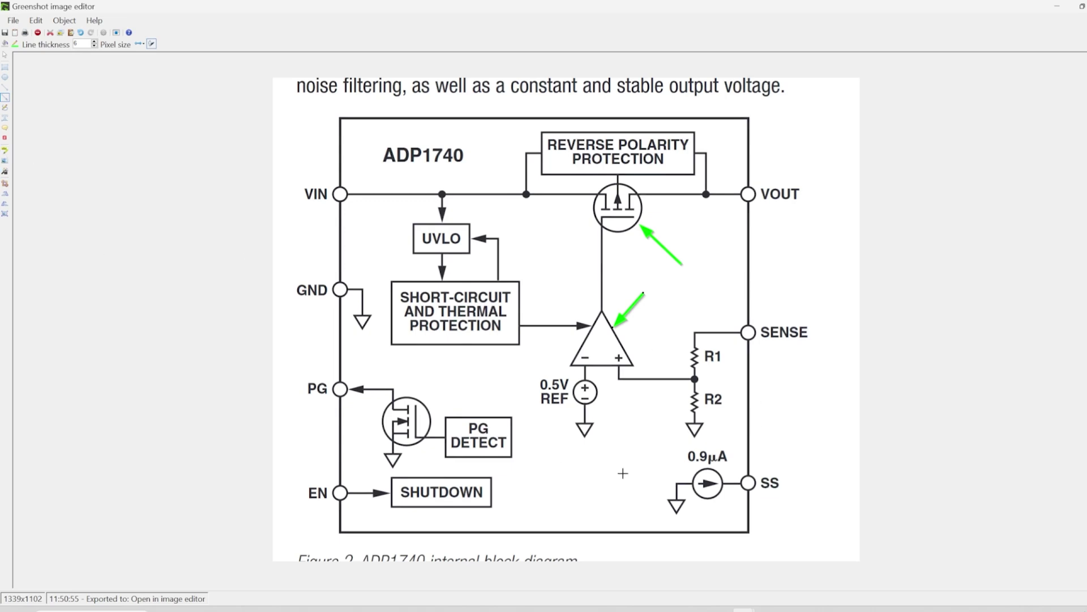
drag(623, 474, 592, 407)
click(4, 108)
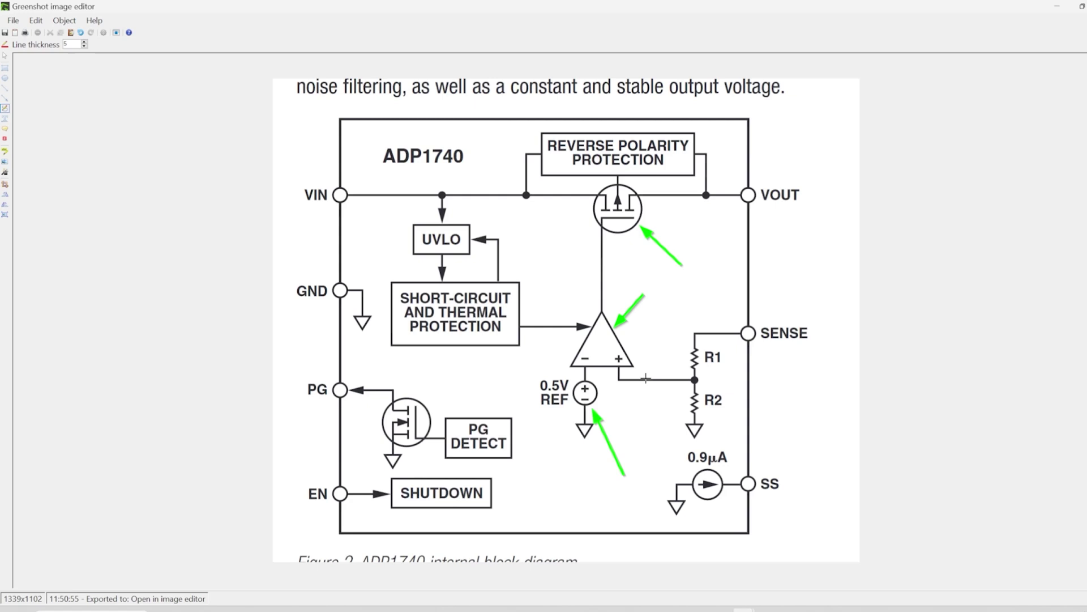
mouse_move(696, 322)
mouse_down()
mouse_move(667, 370)
mouse_move(671, 407)
mouse_move(697, 445)
mouse_move(729, 415)
mouse_move(734, 379)
mouse_move(694, 322)
mouse_up()
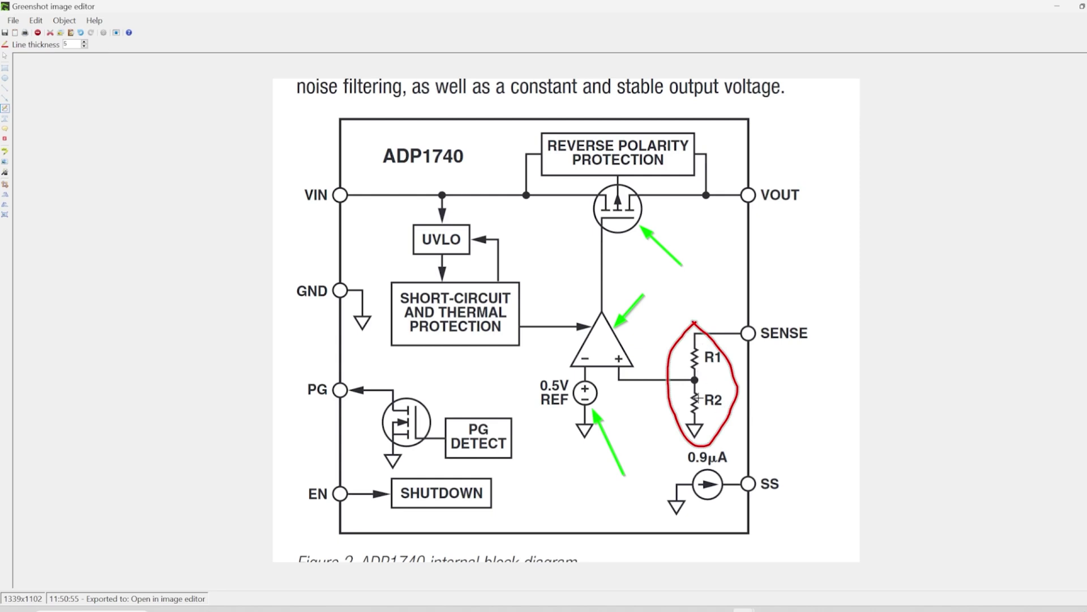
Undo the R1/R2 circle, draw a red VOUT–SENSE link, circle the minus input, and write 0V.
key(ctrl+z)
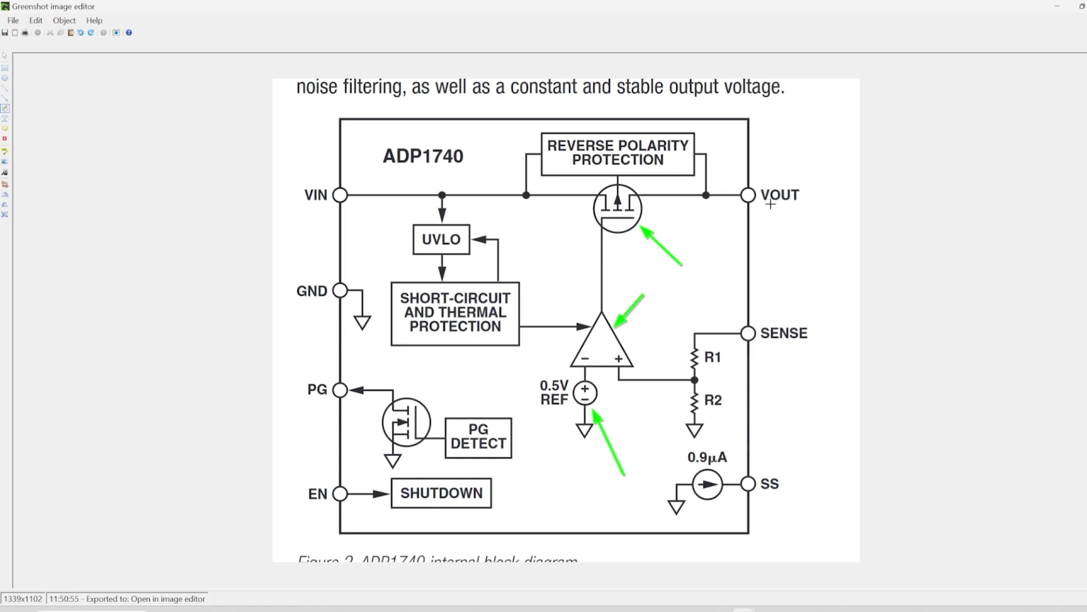
mouse_move(749, 196)
mouse_down()
mouse_move(786, 198)
mouse_move(791, 234)
mouse_move(793, 308)
mouse_move(749, 332)
mouse_up()
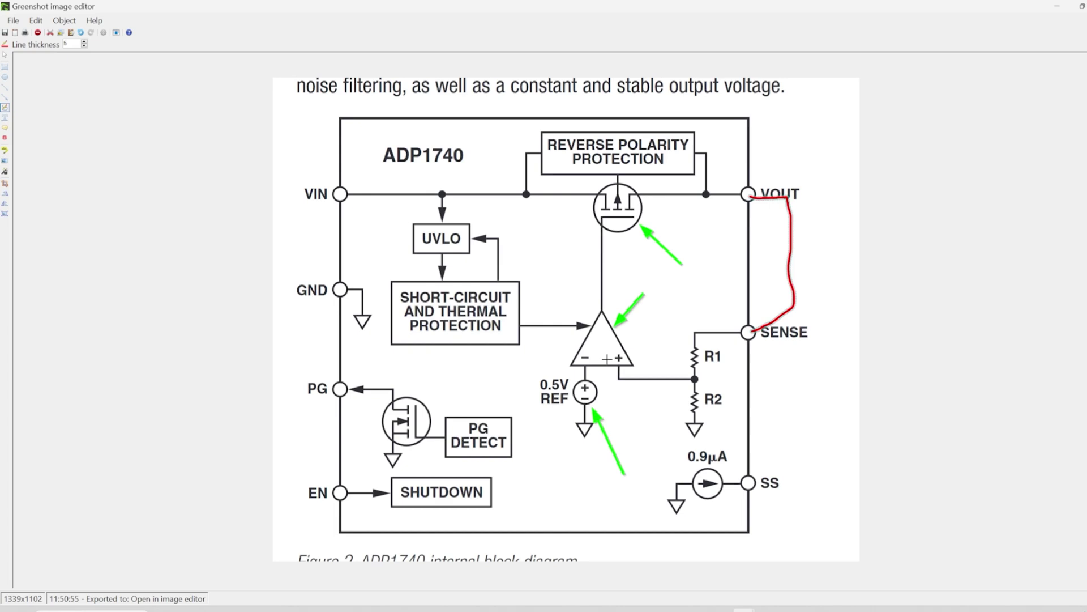
mouse_move(580, 352)
mouse_down()
mouse_move(592, 369)
mouse_move(579, 350)
mouse_move(602, 356)
mouse_up()
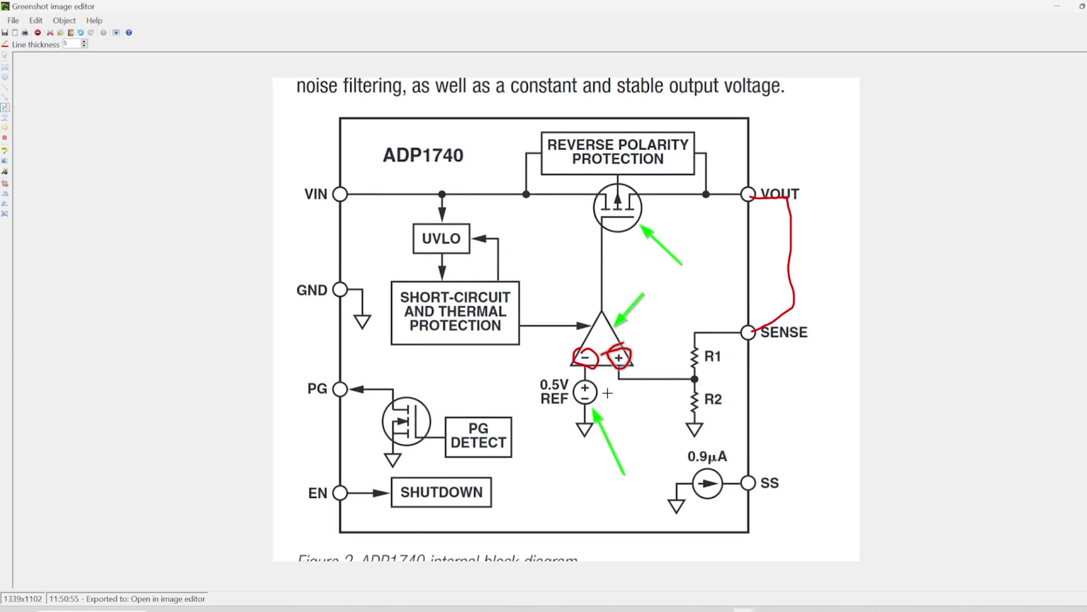
mouse_move(616, 385)
mouse_down()
mouse_move(597, 398)
mouse_move(635, 397)
mouse_up()
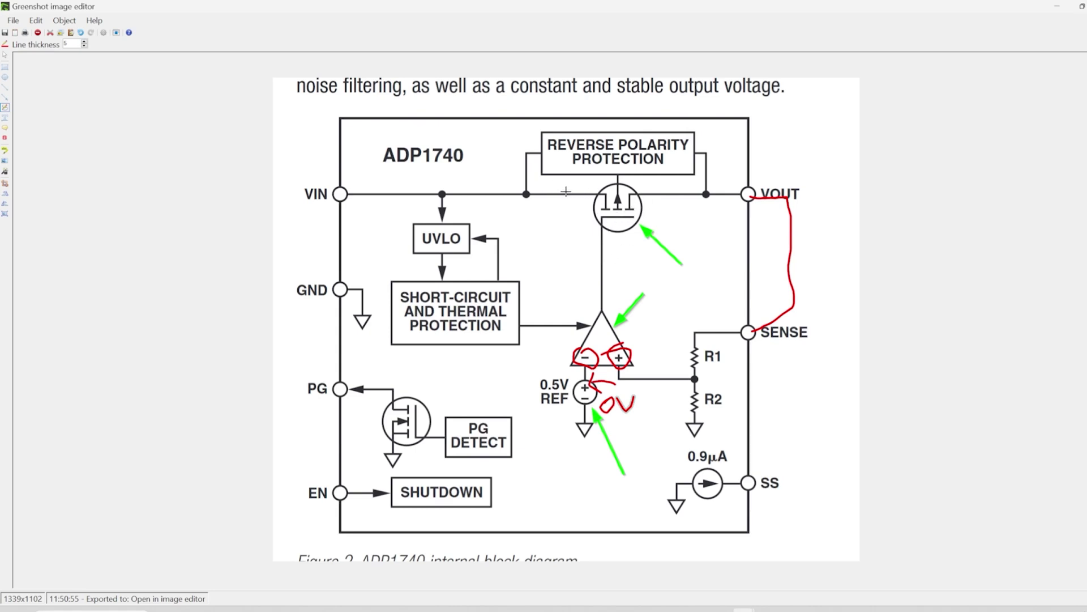
Add red current-flow arrowheads on the VIN and VOUT sides and sketch a load resistor to ground.
drag(563, 184, 567, 204)
mouse_move(677, 188)
mouse_down()
mouse_move(690, 193)
mouse_move(682, 199)
mouse_up()
mouse_move(753, 194)
mouse_down()
mouse_move(809, 186)
mouse_move(815, 213)
mouse_move(805, 218)
mouse_move(823, 224)
mouse_move(807, 214)
mouse_move(820, 255)
mouse_move(819, 222)
mouse_move(830, 280)
mouse_up()
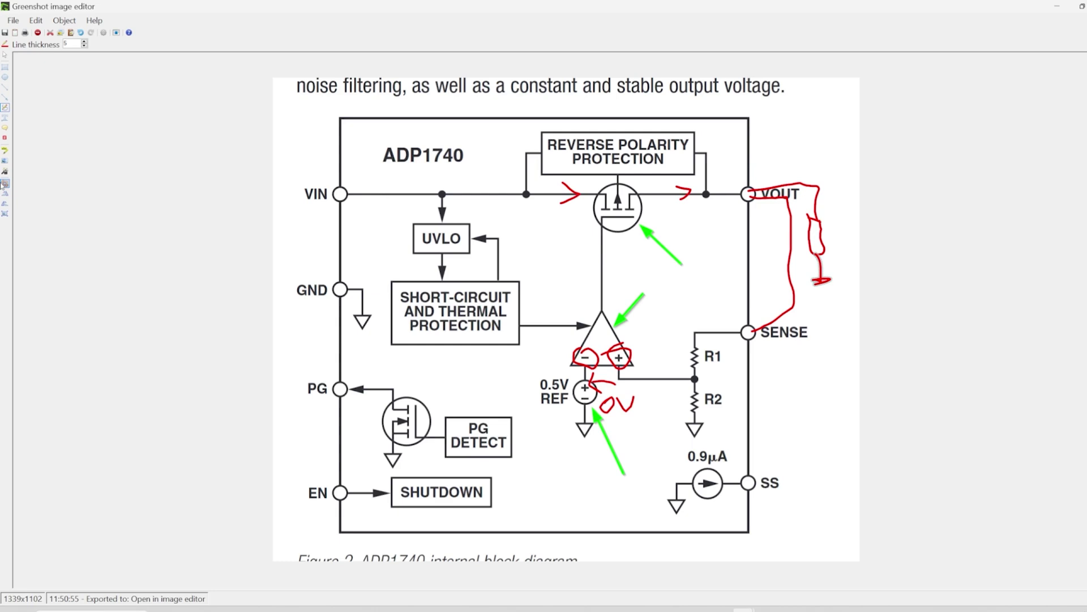
Add a green arrow at the VOUT pin, then circle R1 and R2 in red and undo them.
click(9, 97)
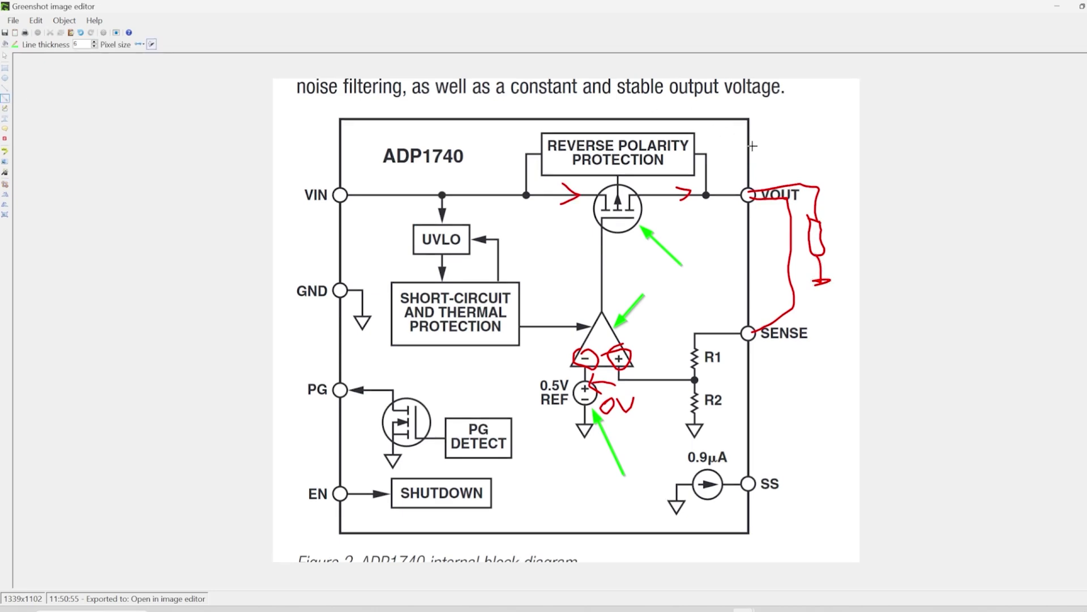
drag(798, 139, 777, 181)
click(6, 107)
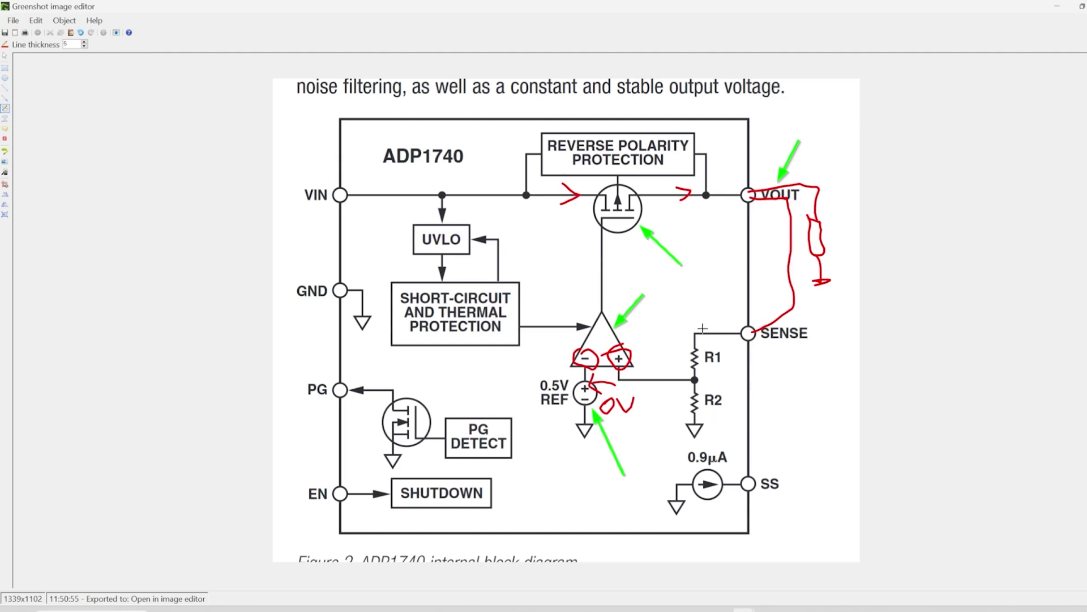
mouse_move(703, 329)
mouse_down()
mouse_move(693, 350)
mouse_move(709, 371)
mouse_move(723, 324)
mouse_up()
mouse_move(721, 390)
mouse_down()
mouse_move(694, 417)
mouse_move(715, 379)
mouse_up()
key(ctrl+z)
key(ctrl+z)
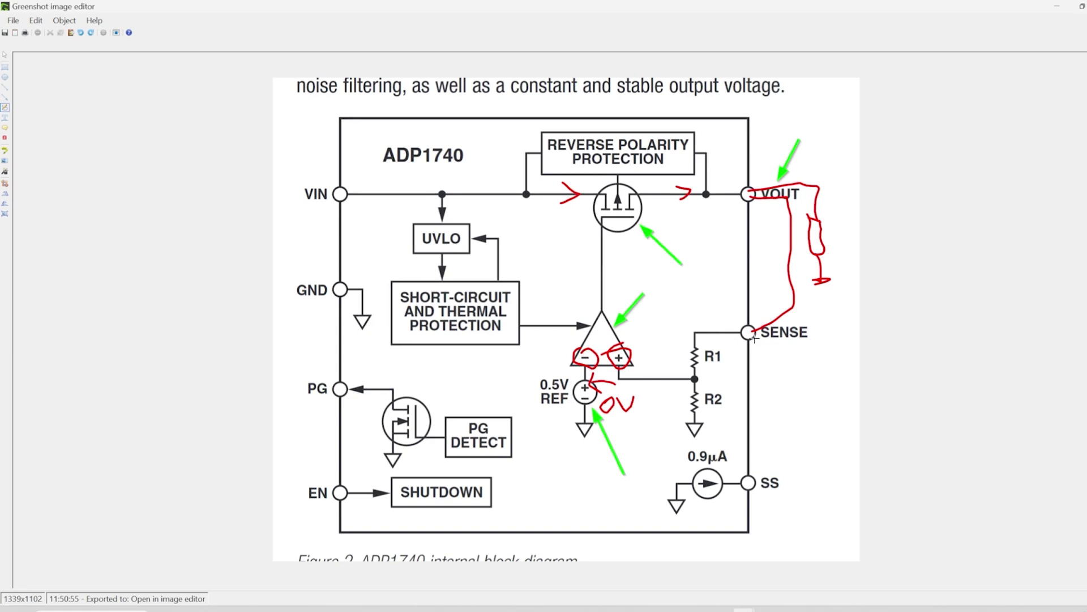
Write 0.5 beside the 0V note, undo all annotations, and draw a red arrow at the + input.
mouse_move(686, 309)
mouse_down()
mouse_move(706, 297)
mouse_move(704, 324)
mouse_up()
key(ctrl+z)
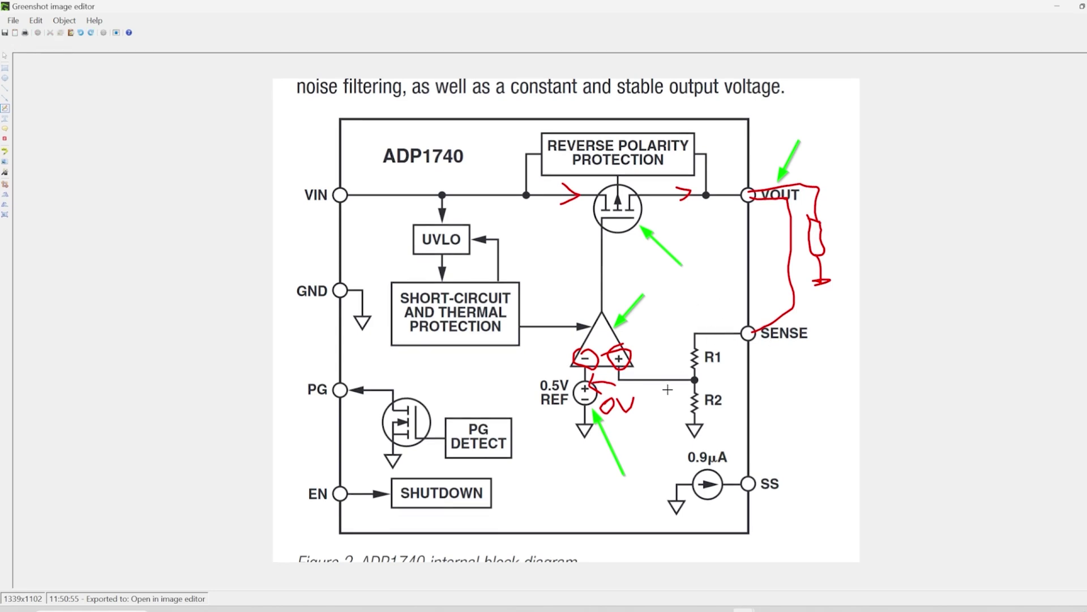
mouse_move(646, 387)
mouse_down()
mouse_move(653, 413)
mouse_move(675, 389)
mouse_move(654, 414)
mouse_up()
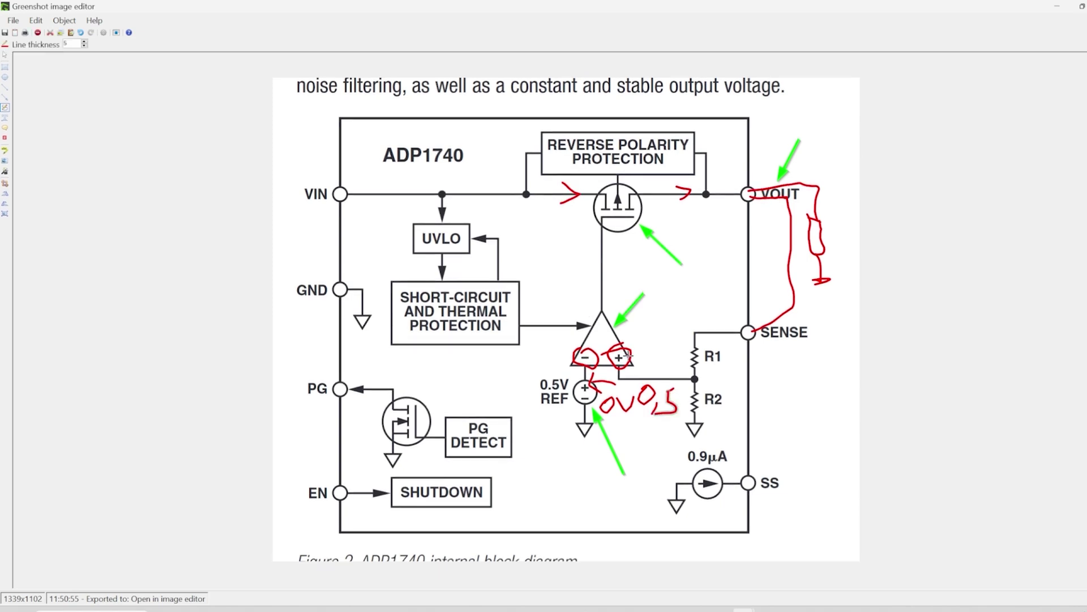
key(ctrl+z)
key(ctrl+z)
key(ctrl+z)
key(ctrl+z)
key(ctrl+z)
key(ctrl+z)
key(ctrl+z)
key(ctrl+z)
key(ctrl+z)
key(ctrl+z)
key(ctrl+z)
key(ctrl+z)
key(ctrl+z)
key(ctrl+z)
key(ctrl+z)
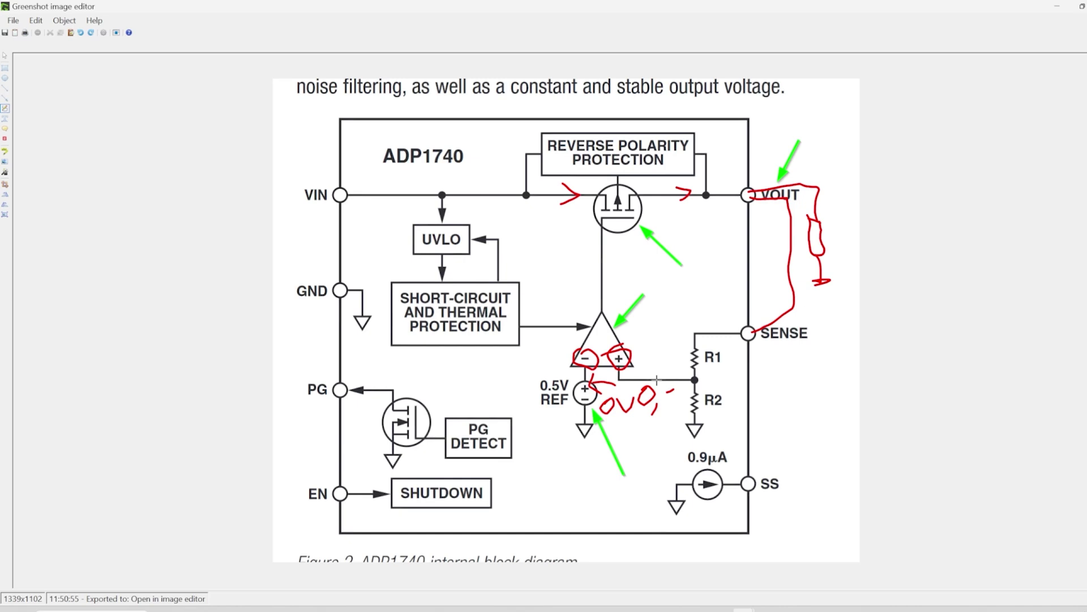
mouse_move(644, 333)
mouse_down()
mouse_move(644, 371)
mouse_move(654, 355)
mouse_up()
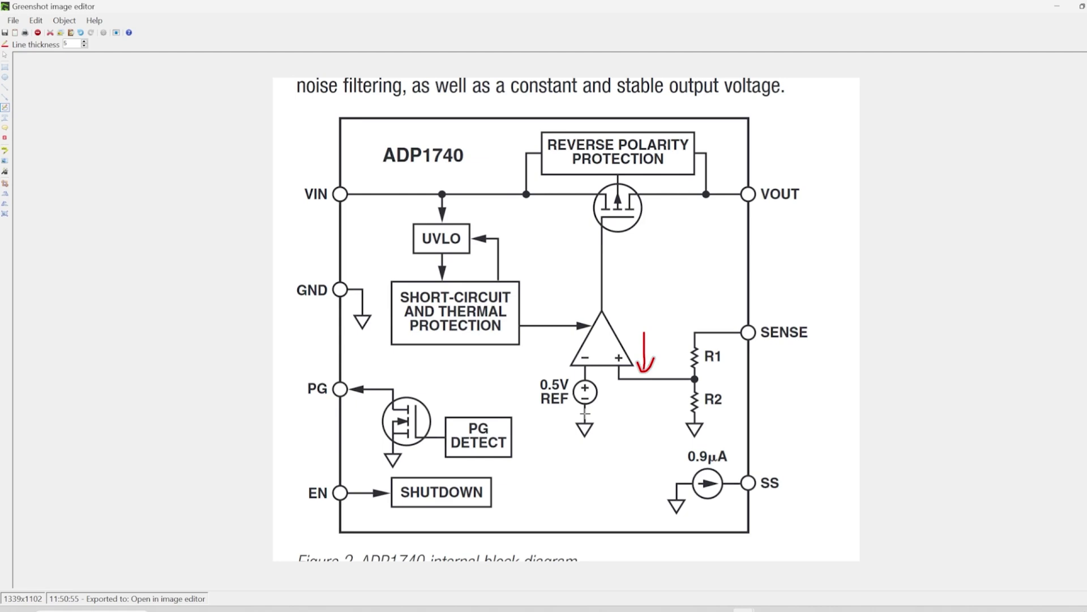
Draw a red arrow at SENSE, circle the R1 and R2 labels, and link VOUT to SENSE.
mouse_move(794, 286)
mouse_down()
mouse_move(756, 321)
mouse_move(777, 310)
mouse_up()
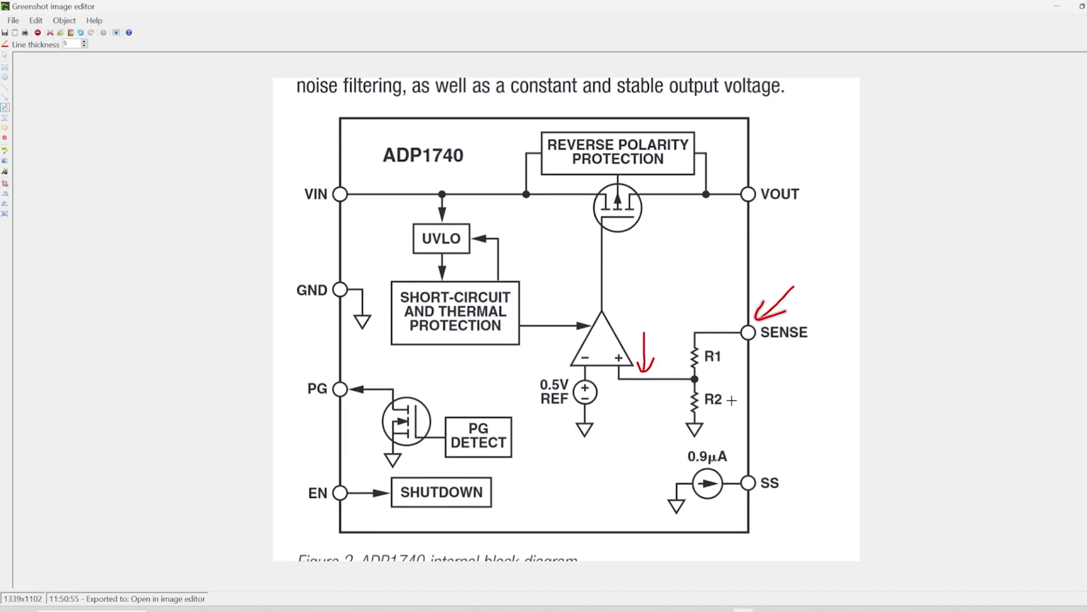
mouse_move(721, 340)
mouse_down()
mouse_move(717, 374)
mouse_move(718, 336)
mouse_move(732, 390)
mouse_move(705, 411)
mouse_move(731, 406)
mouse_move(715, 388)
mouse_up()
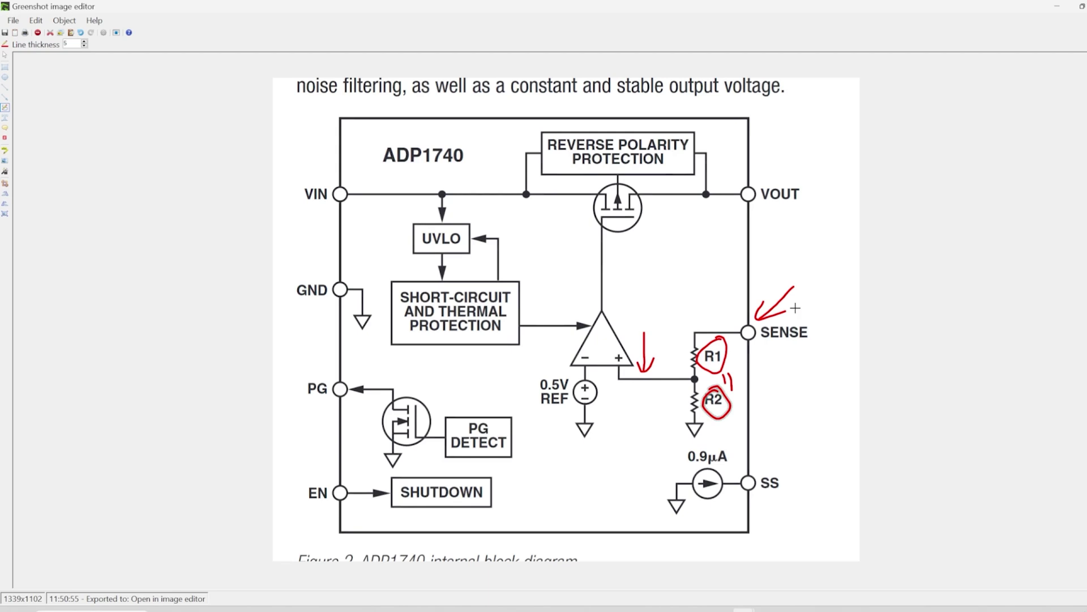
mouse_move(750, 195)
mouse_down()
mouse_move(796, 196)
mouse_move(823, 243)
mouse_move(773, 340)
mouse_move(748, 335)
mouse_up()
Write a red 7V label at VOUT, circle the 0.5V REF source, and arrow the op-amp.
mouse_move(767, 158)
mouse_down()
mouse_move(791, 147)
mouse_move(789, 190)
mouse_up()
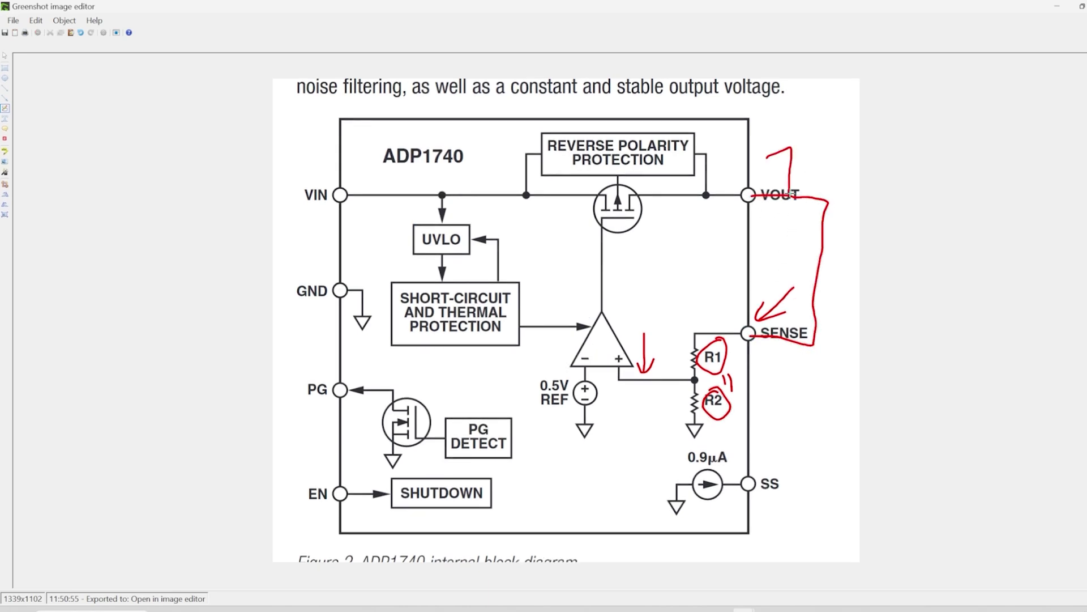
drag(807, 149, 830, 148)
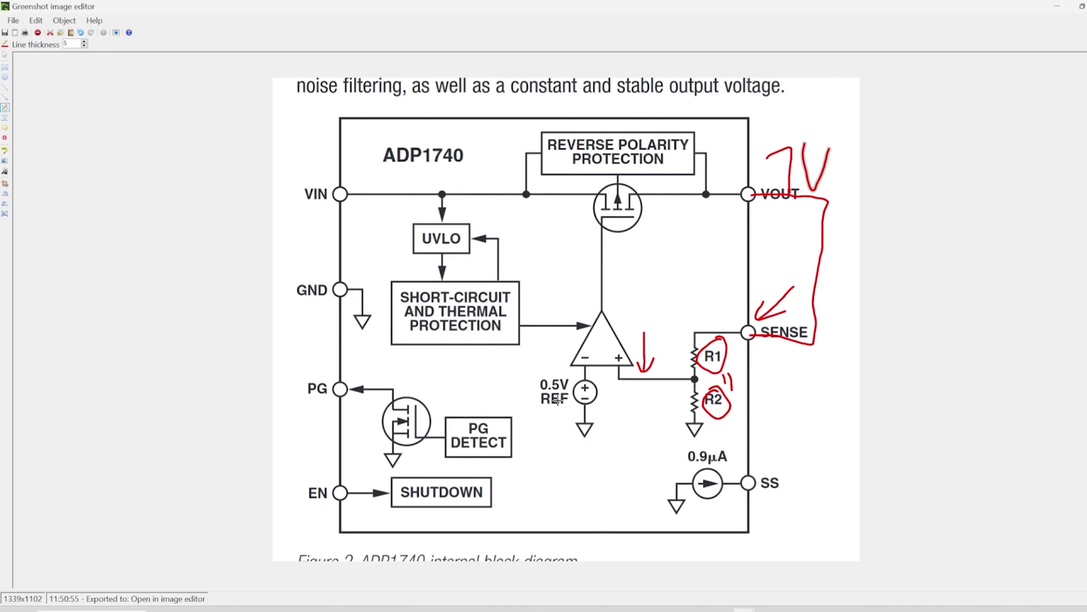
mouse_move(546, 369)
mouse_down()
mouse_move(521, 393)
mouse_move(538, 421)
mouse_move(569, 448)
mouse_move(599, 445)
mouse_move(620, 417)
mouse_move(610, 394)
mouse_move(558, 367)
mouse_move(535, 370)
mouse_up()
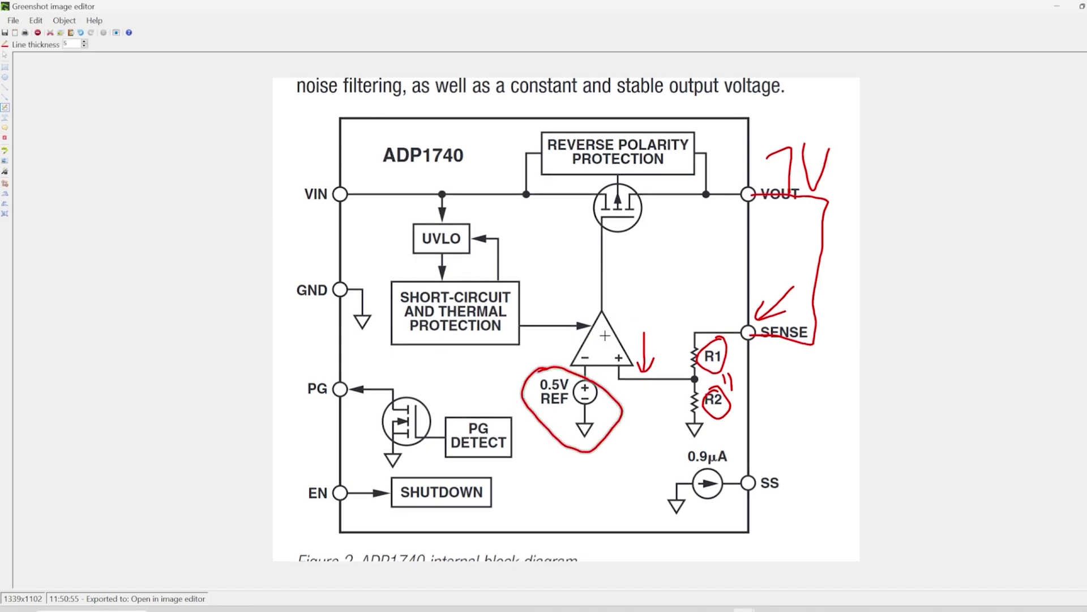
mouse_move(605, 335)
mouse_down()
mouse_move(646, 304)
mouse_move(601, 335)
mouse_move(633, 339)
mouse_up()
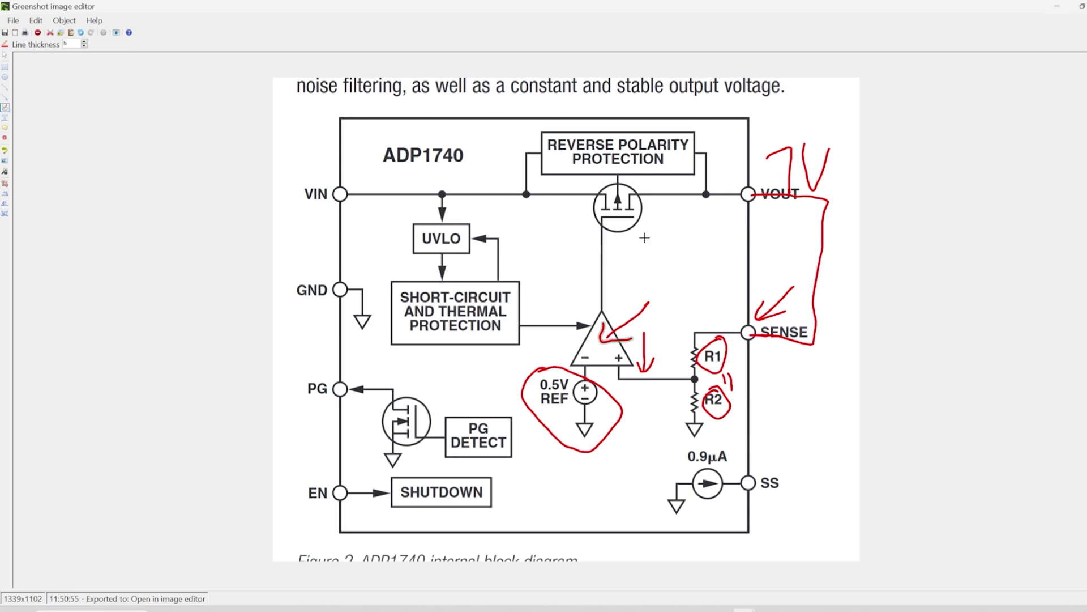
Write PMOS beside the pass transistor, sketch a load resistor, mark the gate, and add an upward arrow.
mouse_move(650, 214)
mouse_down()
mouse_move(650, 248)
mouse_move(652, 229)
mouse_move(688, 229)
mouse_move(700, 249)
mouse_move(710, 229)
mouse_move(729, 257)
mouse_up()
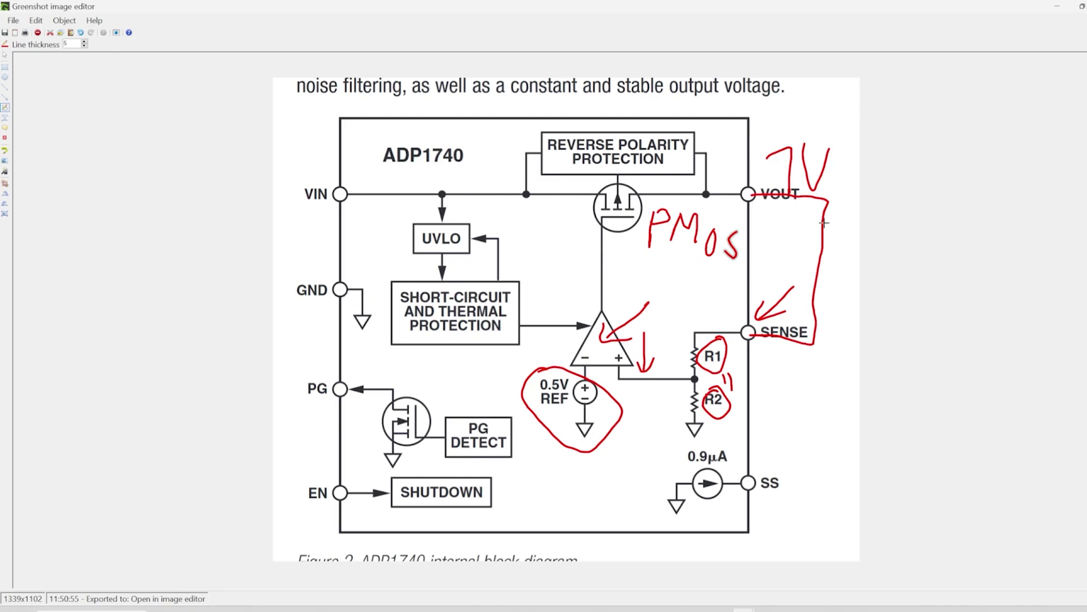
mouse_move(824, 199)
mouse_down()
mouse_move(831, 277)
mouse_move(851, 260)
mouse_move(846, 232)
mouse_move(837, 242)
mouse_move(842, 302)
mouse_up()
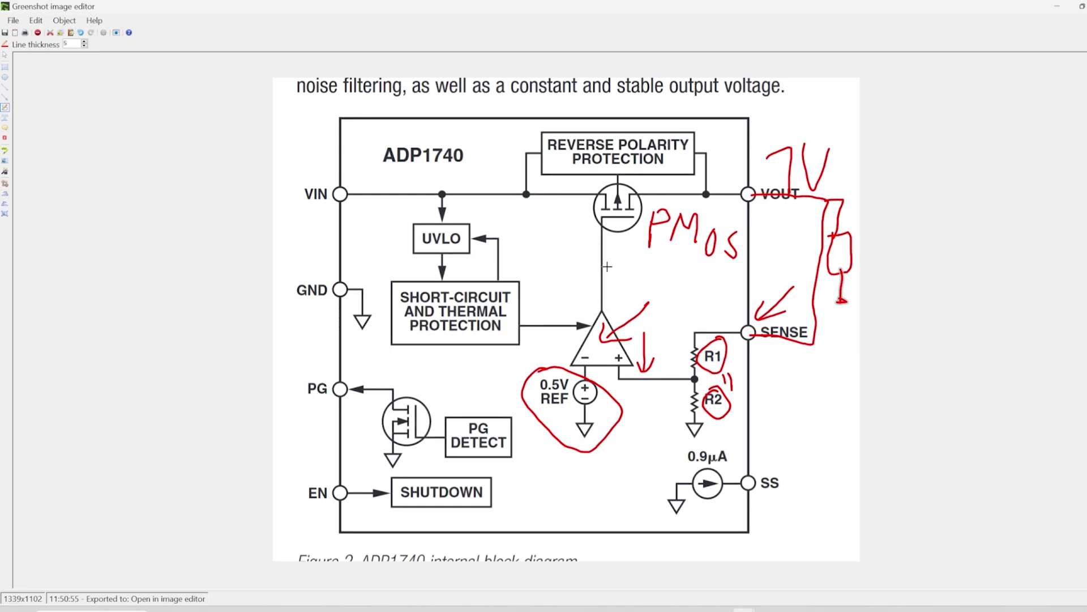
drag(600, 257, 601, 256)
drag(564, 201, 578, 239)
drag(562, 200, 575, 209)
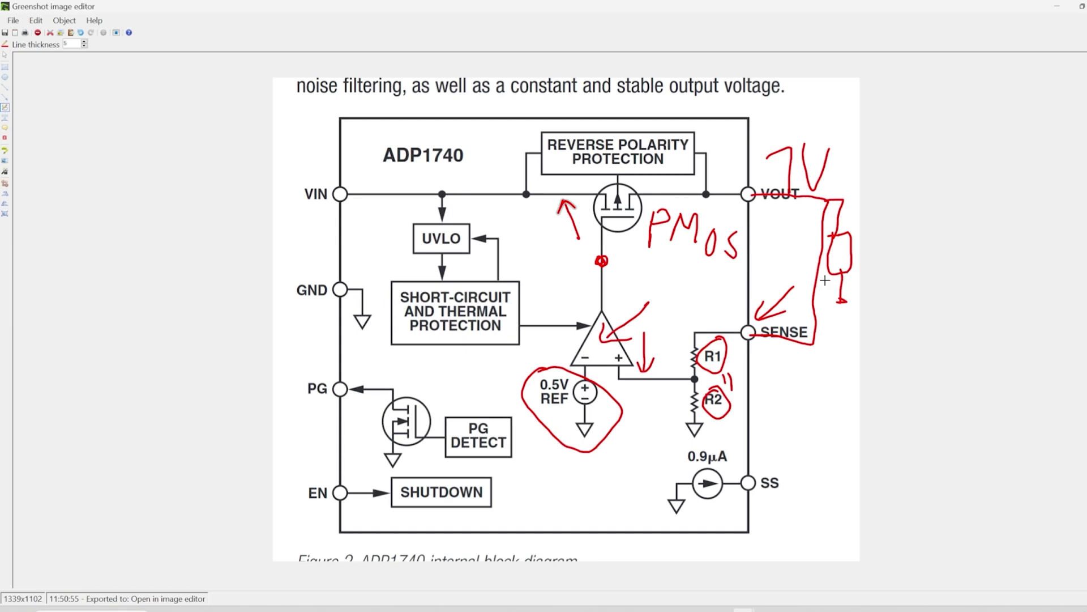
key(Escape)
mouse_move(830, 266)
mouse_down()
mouse_move(847, 223)
mouse_move(861, 241)
mouse_up()
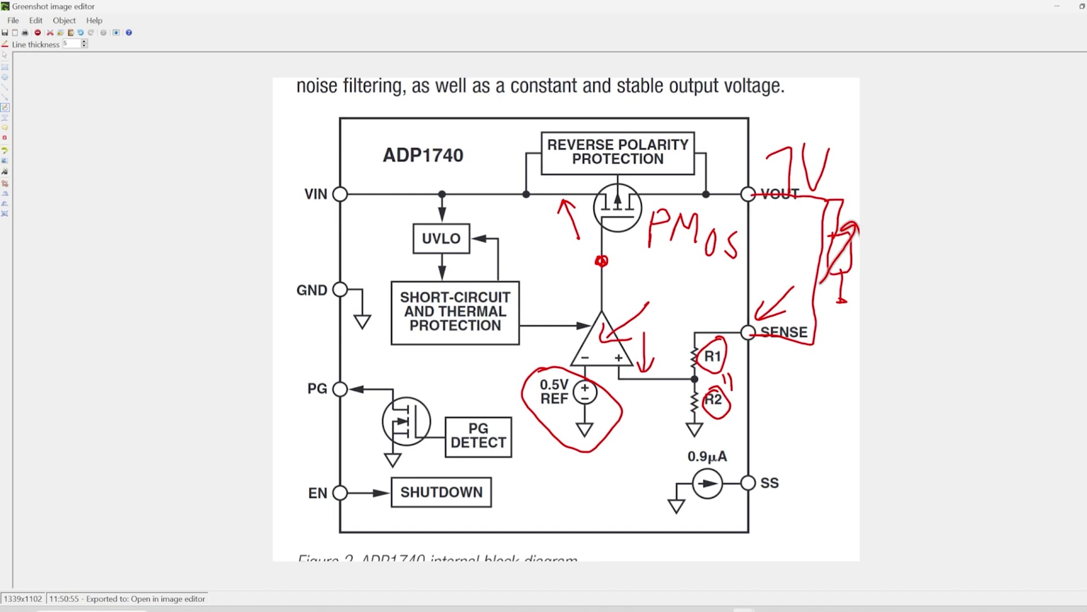
Close the editor without saving and region-capture the MCP1700 datasheet block diagram.
key(alt+F4)
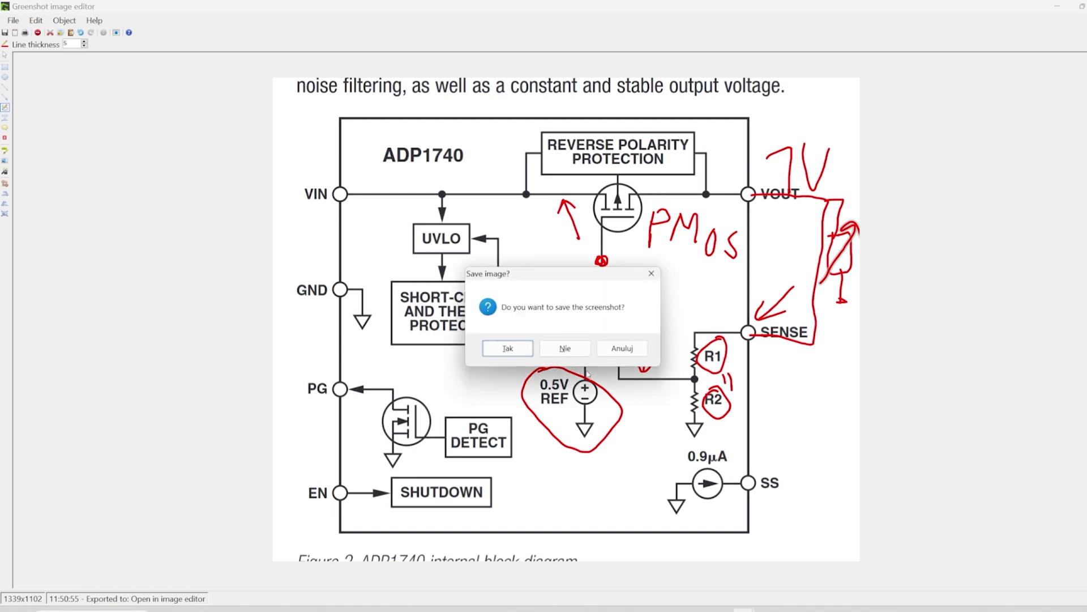
click(552, 349)
click(245, 12)
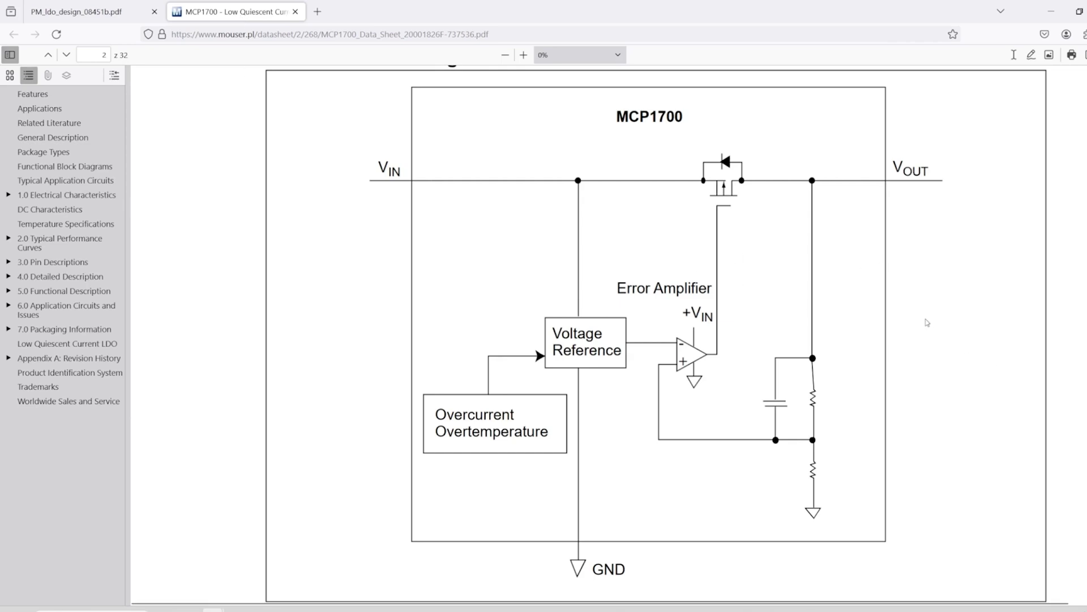
key(Print)
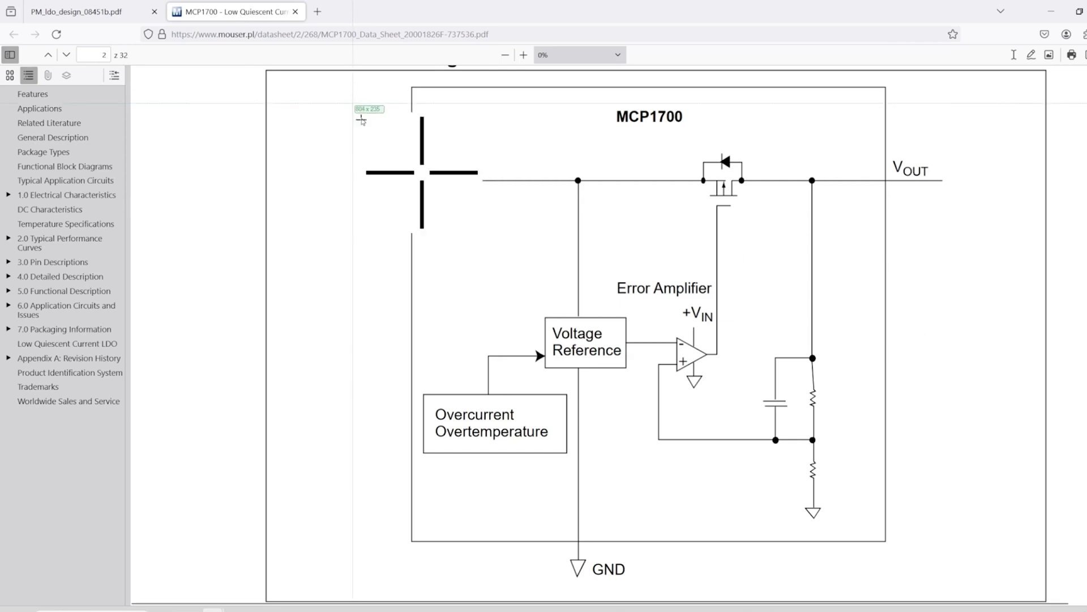
mouse_move(361, 120)
mouse_down()
mouse_move(906, 481)
mouse_move(984, 554)
mouse_move(989, 592)
mouse_up()
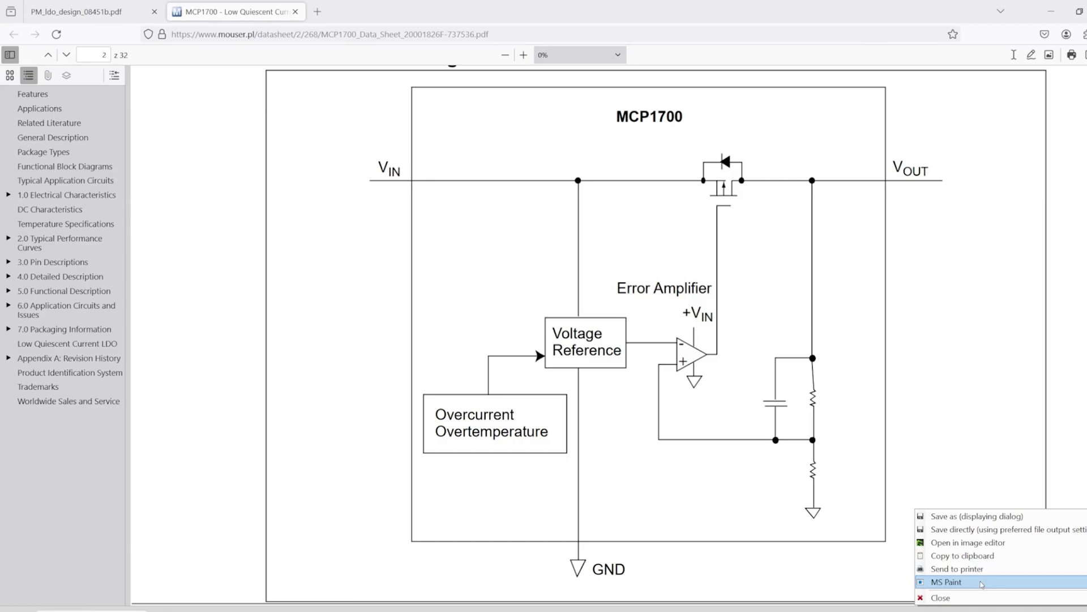
Open the MCP1700 capture for annotation, try circling the op-amp and divider, then delete both.
click(990, 544)
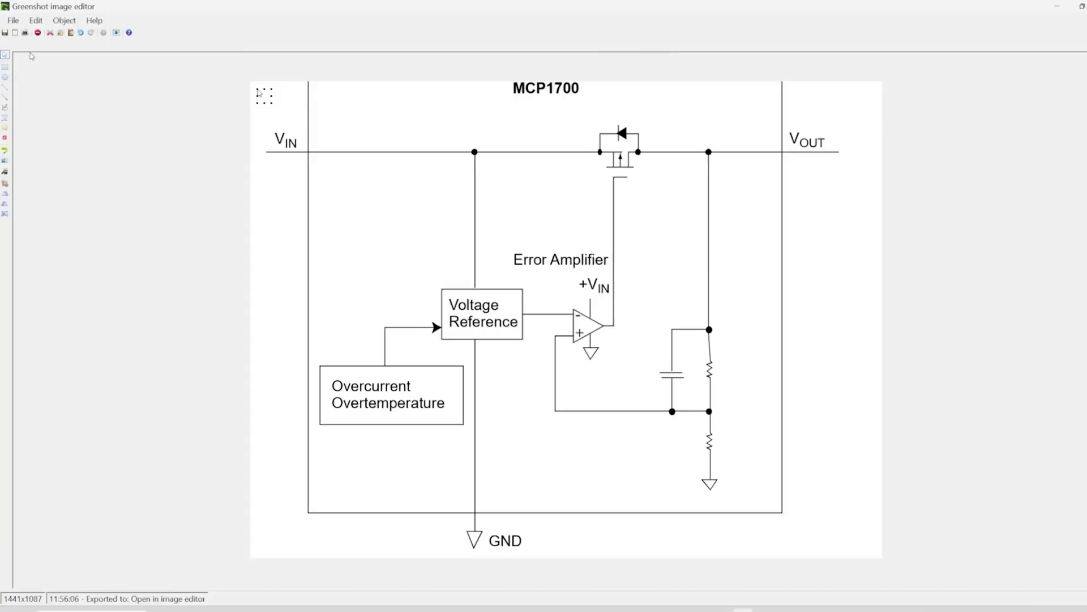
click(5, 107)
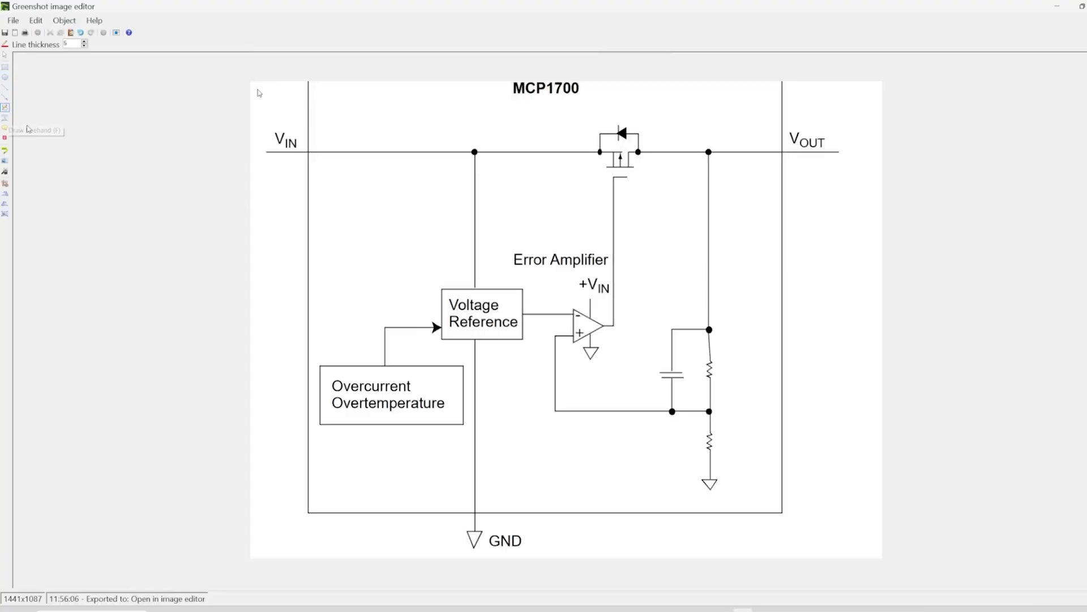
mouse_move(598, 298)
mouse_down()
mouse_move(545, 333)
mouse_move(614, 389)
mouse_move(607, 313)
mouse_move(592, 297)
mouse_up()
key(Delete)
mouse_move(705, 320)
mouse_down()
mouse_move(686, 439)
mouse_move(695, 521)
mouse_move(731, 496)
mouse_move(714, 318)
mouse_move(650, 356)
mouse_move(639, 385)
mouse_move(676, 395)
mouse_move(699, 374)
mouse_move(671, 347)
mouse_up()
key(Delete)
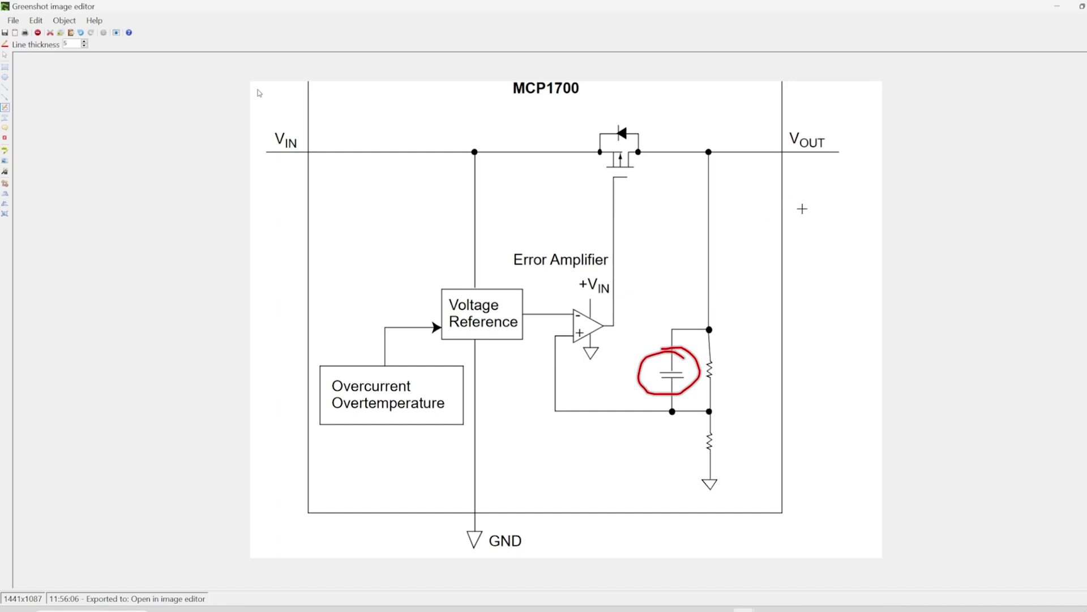
Sketch a red wire, load resistor and ground mark below VOUT.
mouse_move(814, 153)
mouse_down()
mouse_move(816, 187)
mouse_move(840, 189)
mouse_move(825, 241)
mouse_move(854, 240)
mouse_move(840, 278)
mouse_up()
drag(849, 241, 822, 333)
drag(807, 333, 838, 337)
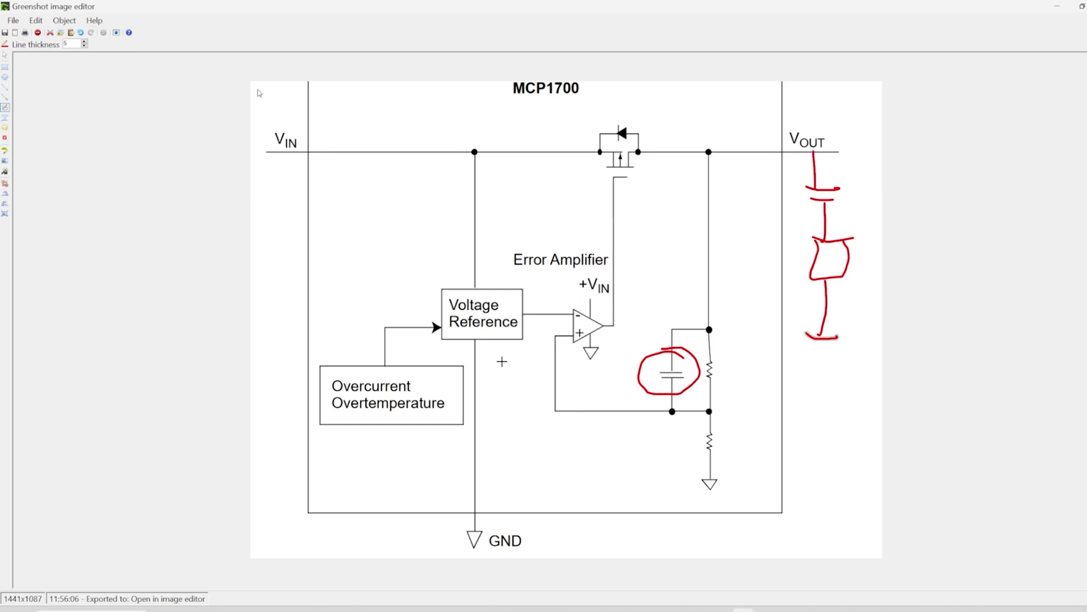
Undo earlier strokes and mark the feedback loop with arrows at VOUT, feedback node, reference and op-amp output.
key(ctrl+z)
key(ctrl+z)
key(ctrl+z)
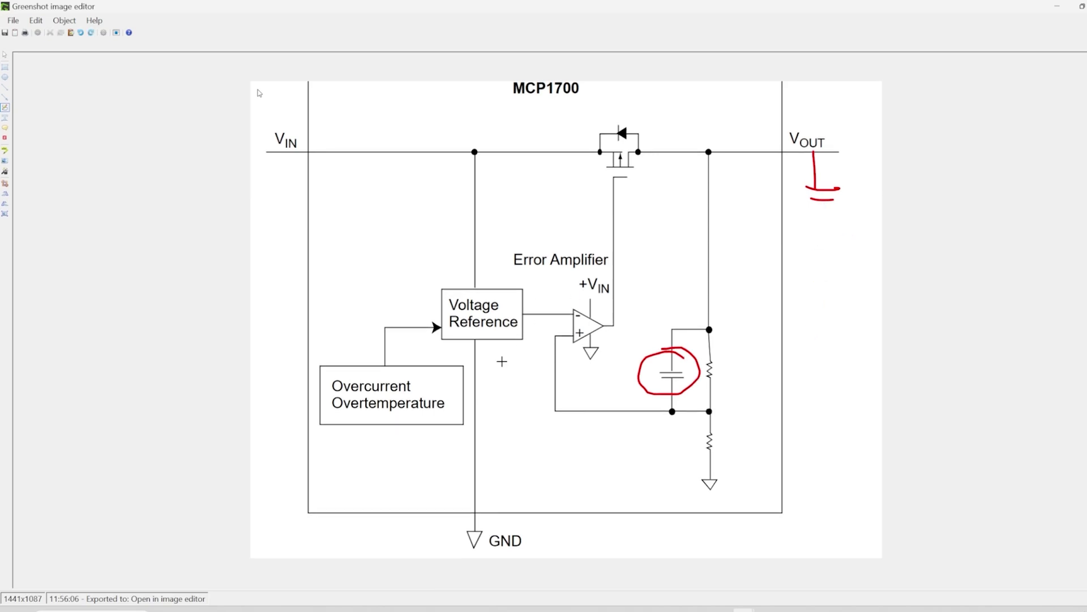
key(ctrl+z)
key(ctrl+z)
key(ctrl+z)
key(ctrl+z)
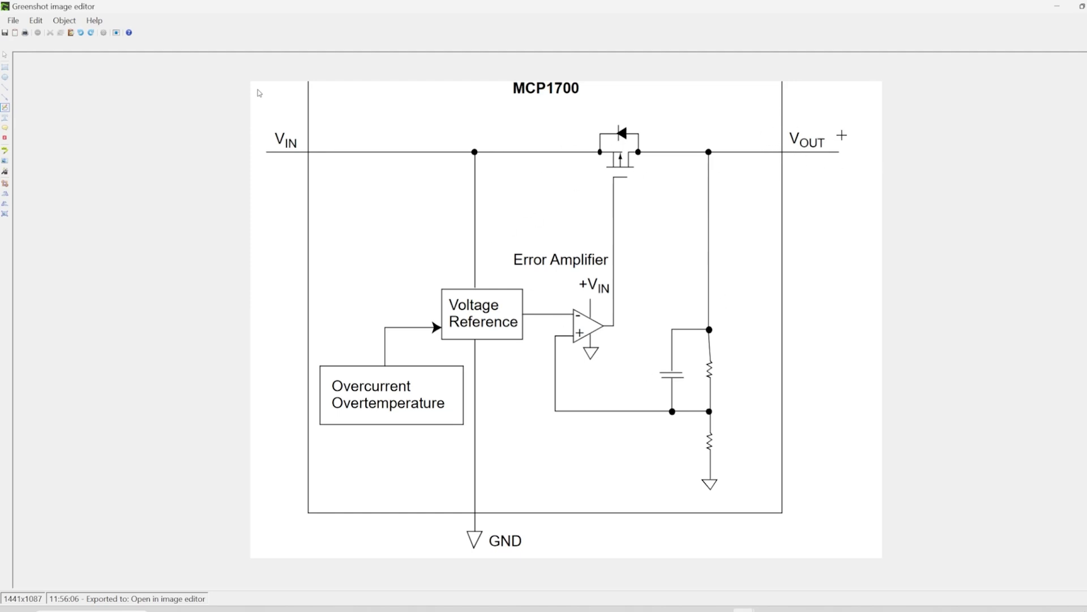
mouse_move(837, 140)
mouse_down()
mouse_move(834, 91)
mouse_move(847, 109)
mouse_up()
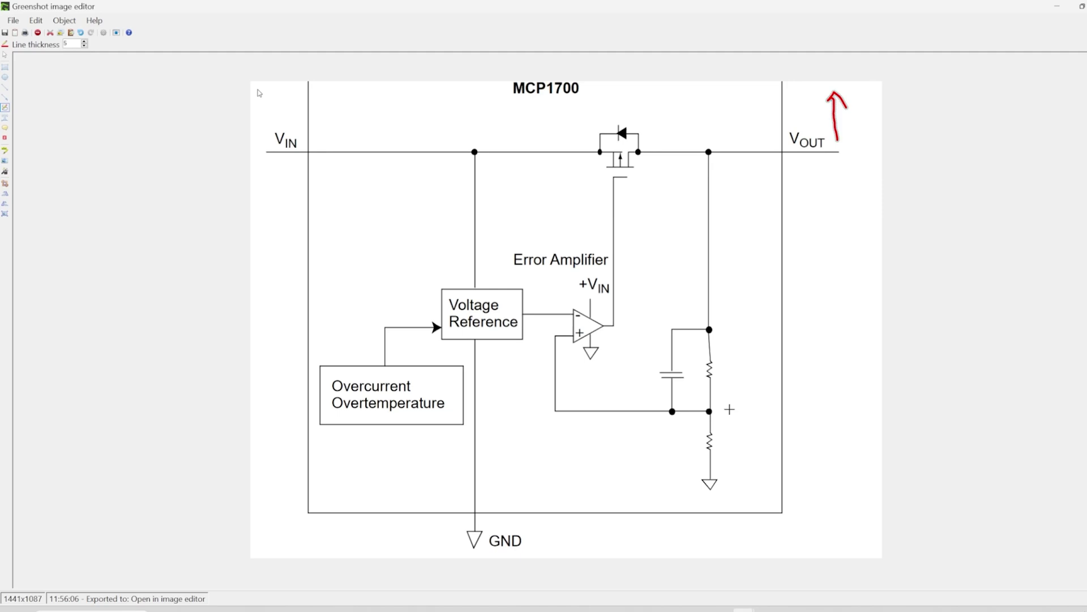
mouse_move(714, 410)
mouse_down()
mouse_move(731, 371)
mouse_move(747, 386)
mouse_up()
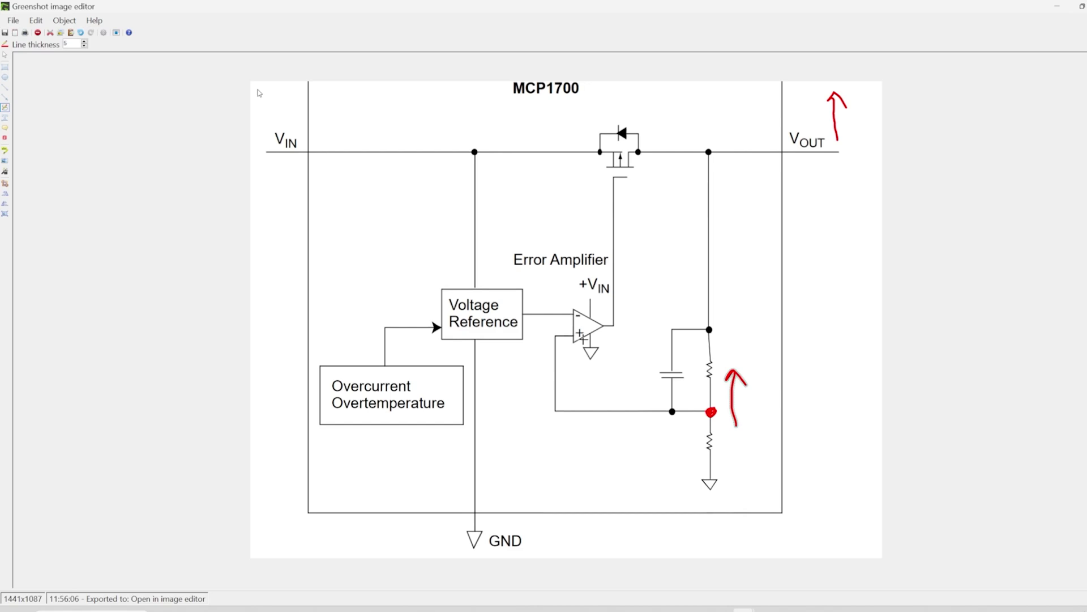
click(552, 339)
mouse_move(537, 359)
mouse_down()
mouse_move(530, 338)
mouse_move(543, 340)
mouse_up()
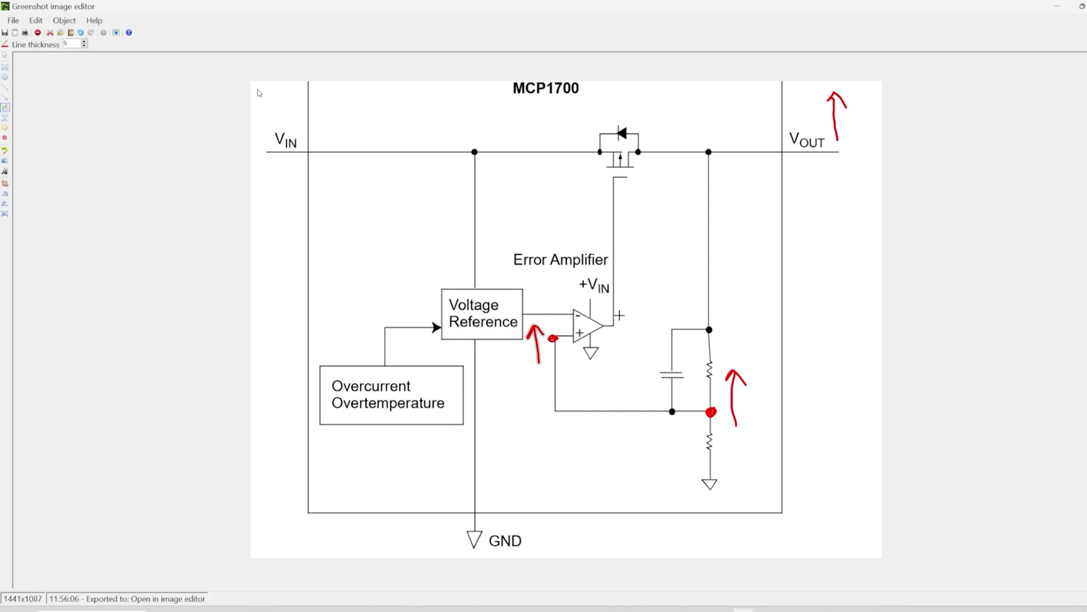
mouse_move(620, 315)
mouse_down()
mouse_move(652, 256)
mouse_move(641, 267)
mouse_move(667, 267)
mouse_up()
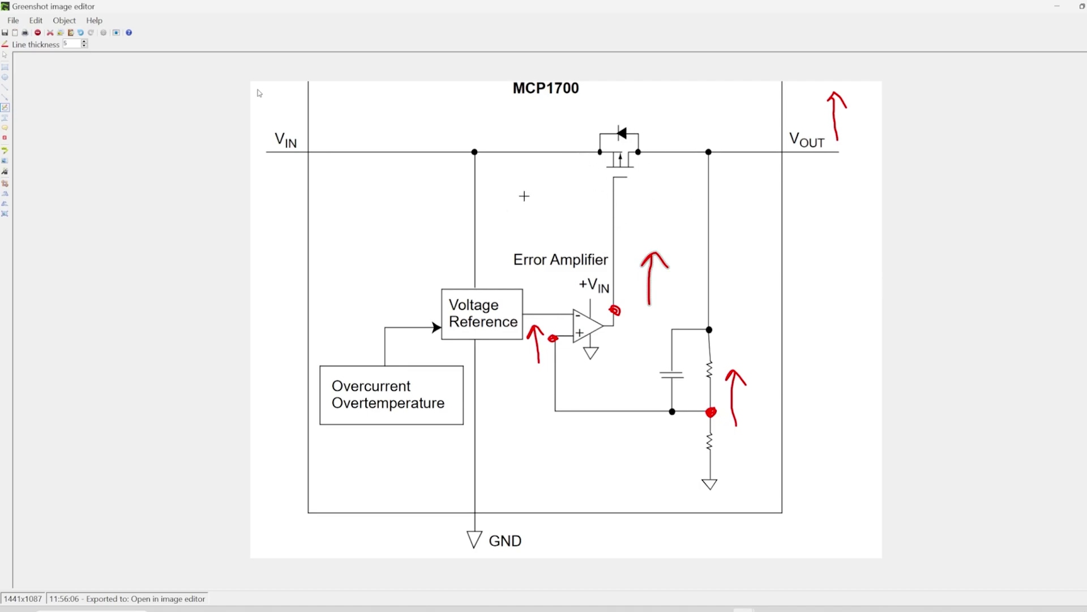
Circle the pass MOSFET, sketch a load with downward flow arrows, label it PMOS, and close the editor.
mouse_move(601, 113)
mouse_down()
mouse_move(567, 162)
mouse_move(658, 161)
mouse_move(593, 121)
mouse_move(610, 113)
mouse_up()
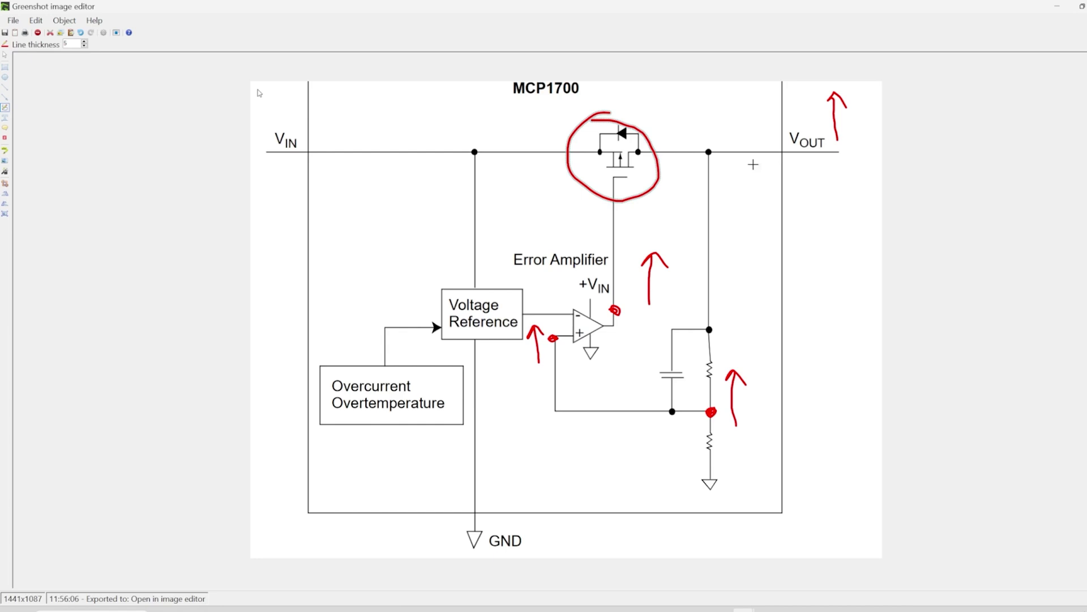
mouse_move(833, 157)
mouse_down()
mouse_move(835, 194)
mouse_move(825, 193)
mouse_move(819, 213)
mouse_move(845, 226)
mouse_move(835, 196)
mouse_move(839, 256)
mouse_up()
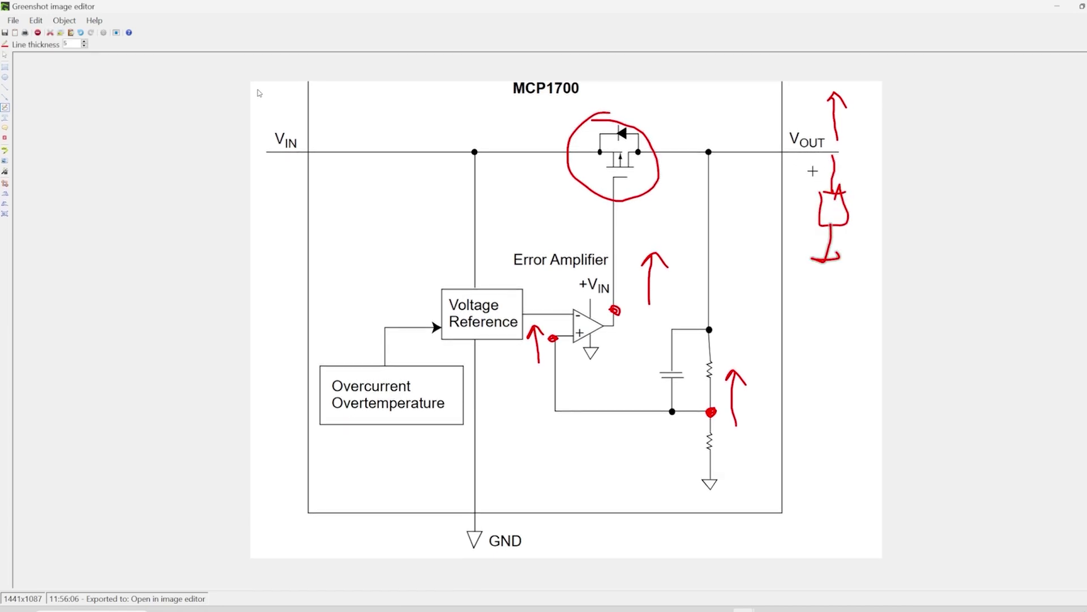
mouse_move(797, 177)
mouse_down()
mouse_move(790, 219)
mouse_move(785, 210)
mouse_move(807, 224)
mouse_up()
drag(774, 403, 774, 431)
drag(570, 363, 576, 403)
drag(561, 387, 594, 374)
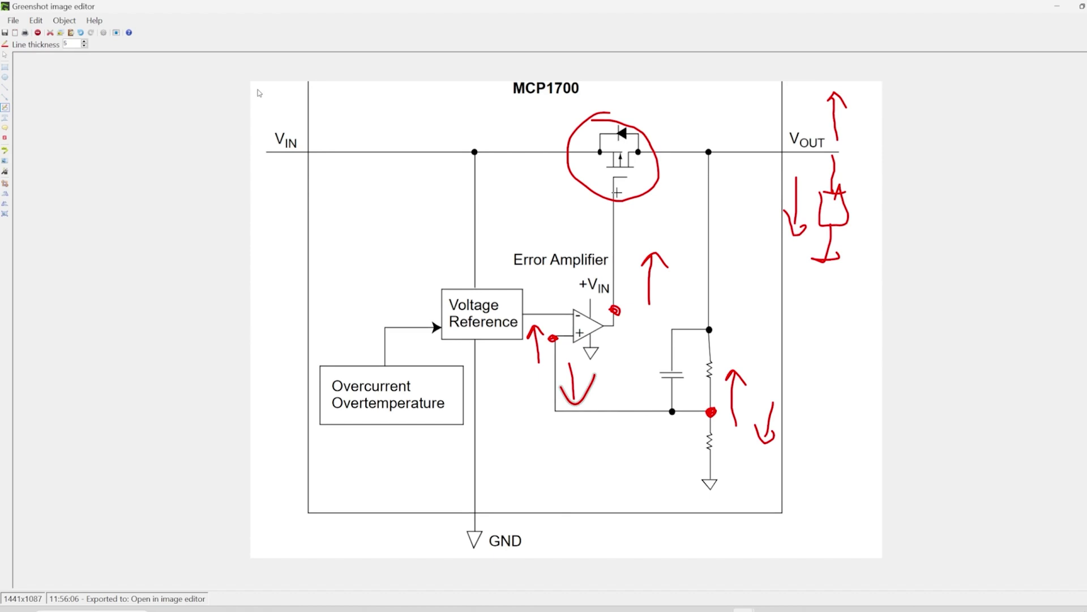
mouse_move(628, 321)
mouse_down()
mouse_move(632, 368)
mouse_move(638, 351)
mouse_up()
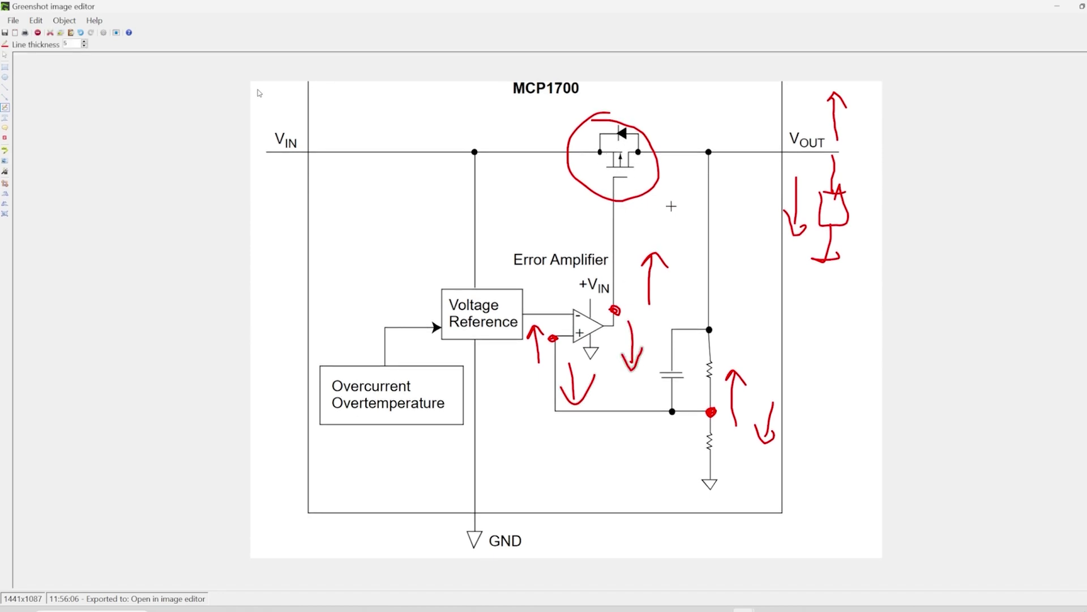
mouse_move(657, 197)
mouse_down()
mouse_move(657, 224)
mouse_move(657, 198)
mouse_move(674, 229)
mouse_move(685, 211)
mouse_move(697, 221)
mouse_move(727, 207)
mouse_move(731, 229)
mouse_up()
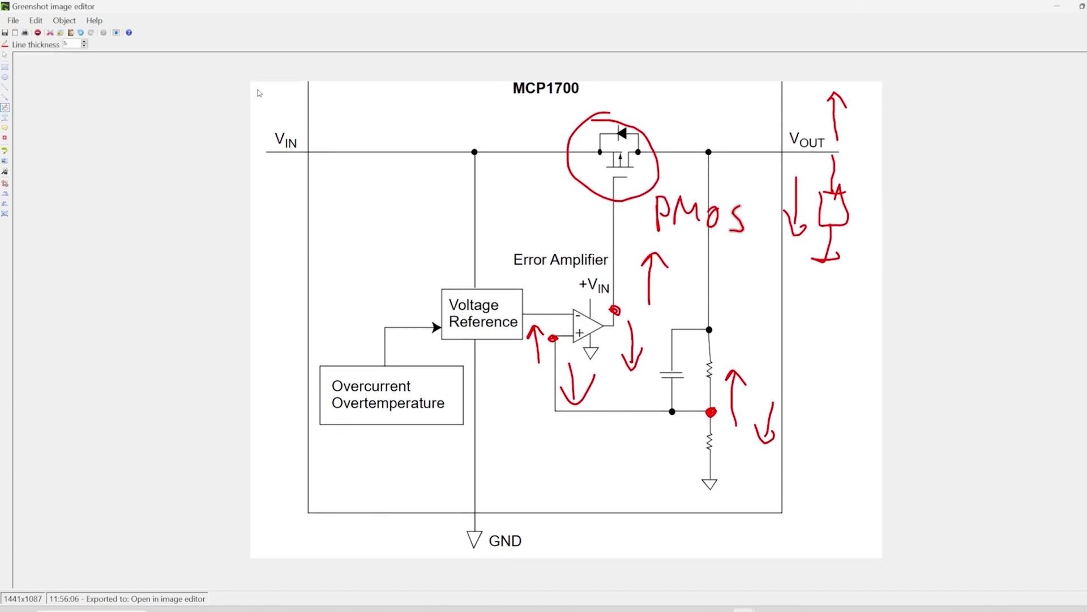
key(alt+F4)
Discard the screenshot and return to the ldo_a schematic in Altium Designer.
click(567, 355)
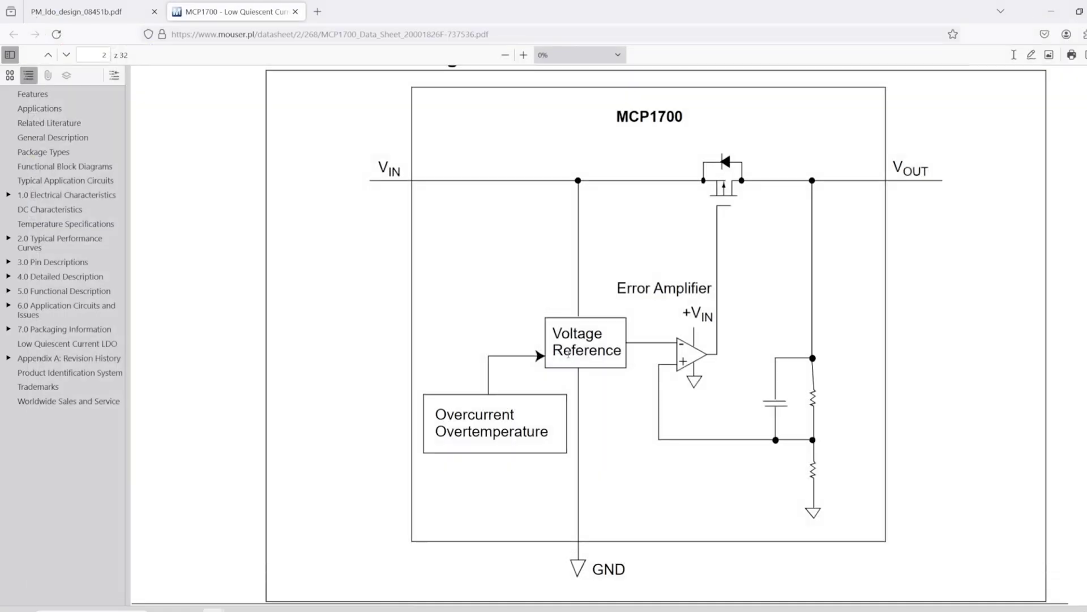
mouse_move(802, 605)
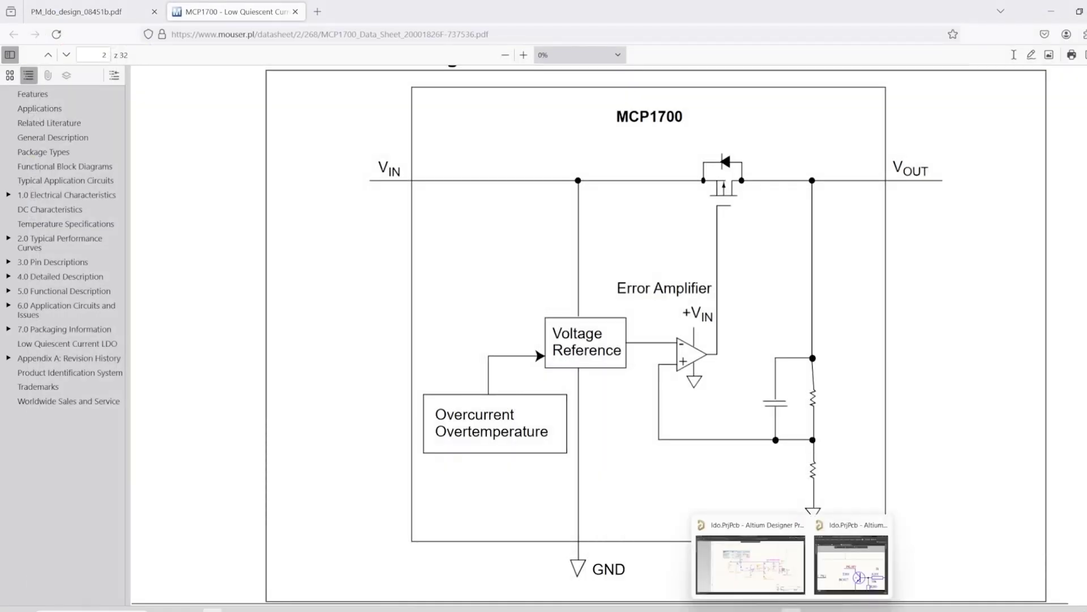
click(746, 558)
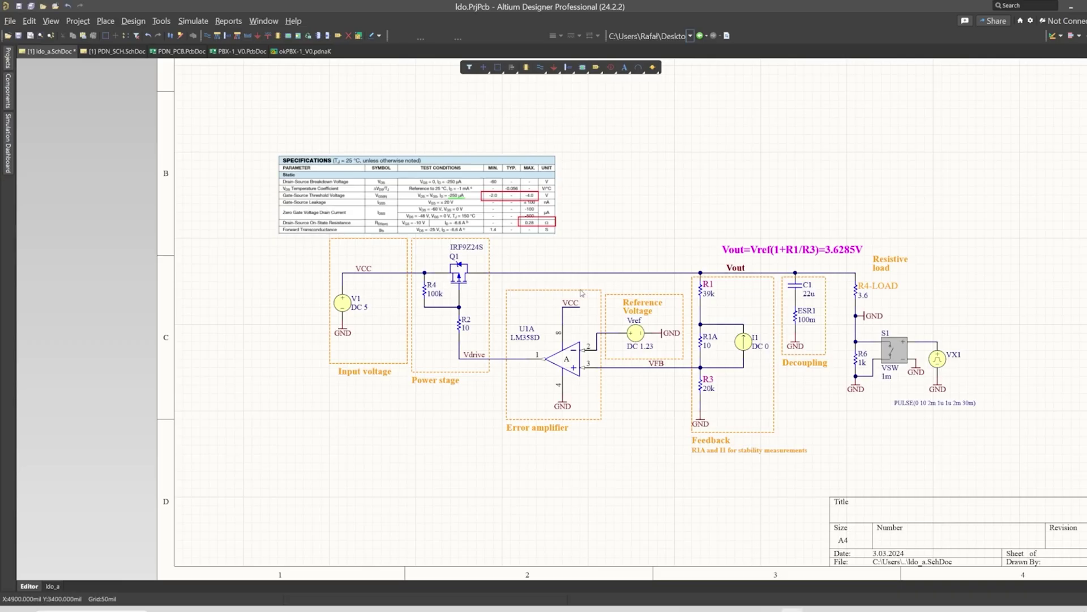
Pan across the schematic to inspect the feedback, resistive load and power stage sections.
ctrl+scroll(675, 335, up, 1)
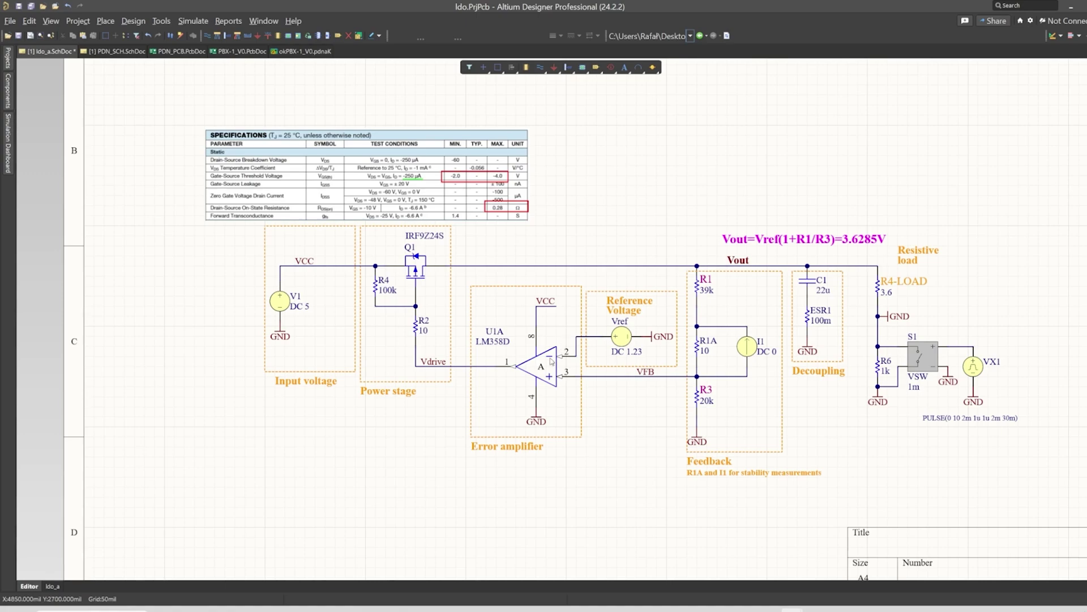
ctrl+scroll(508, 357, up, 3)
shift+scroll(527, 385, right, 3)
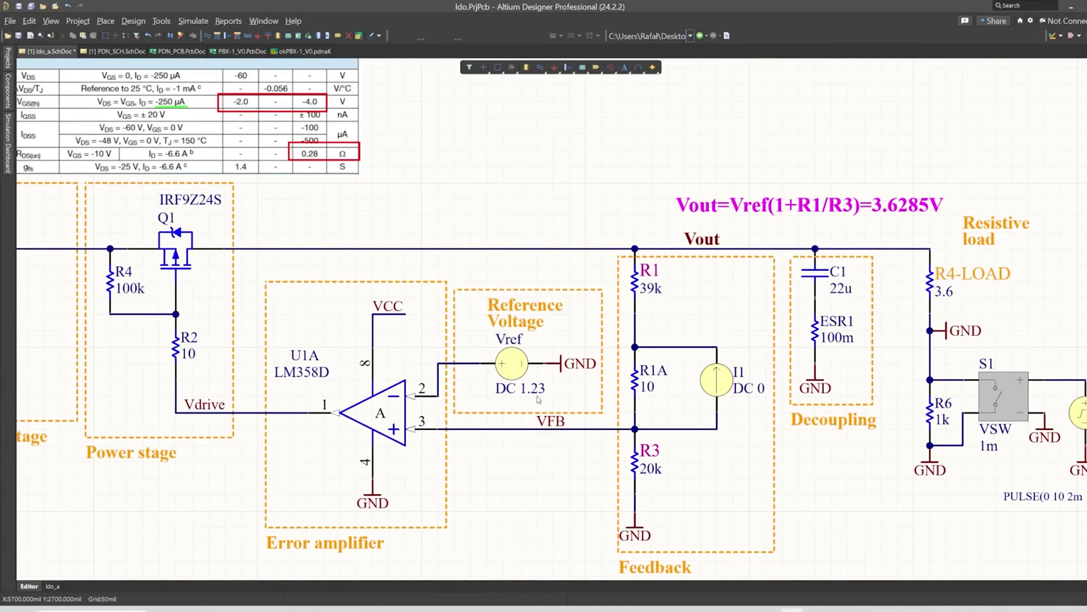
scroll(538, 400, down, 1)
shift+scroll(538, 399, right, 1)
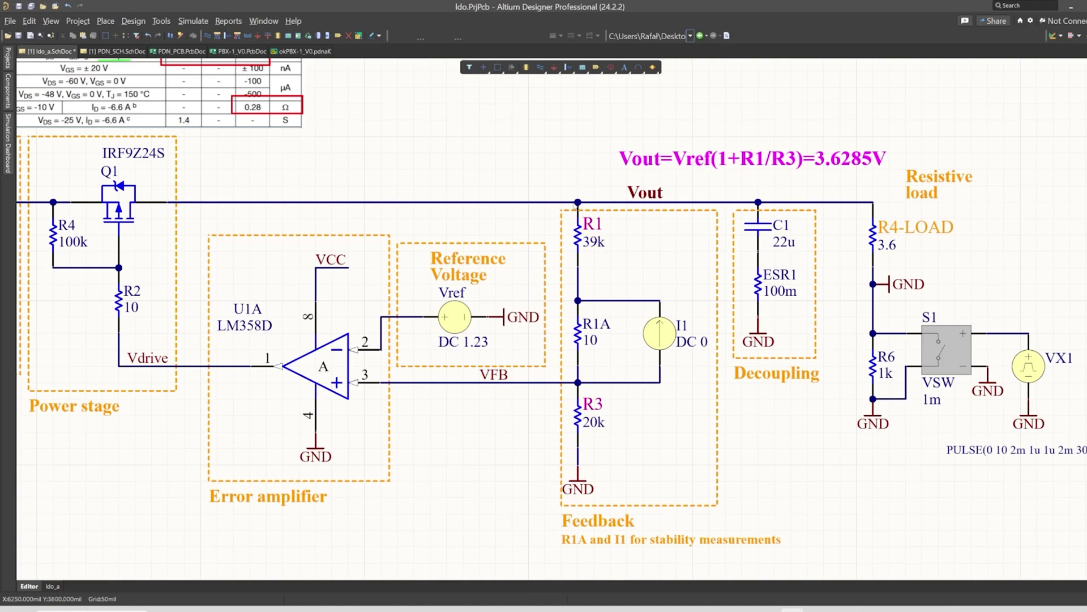
right_drag(674, 209, 604, 225)
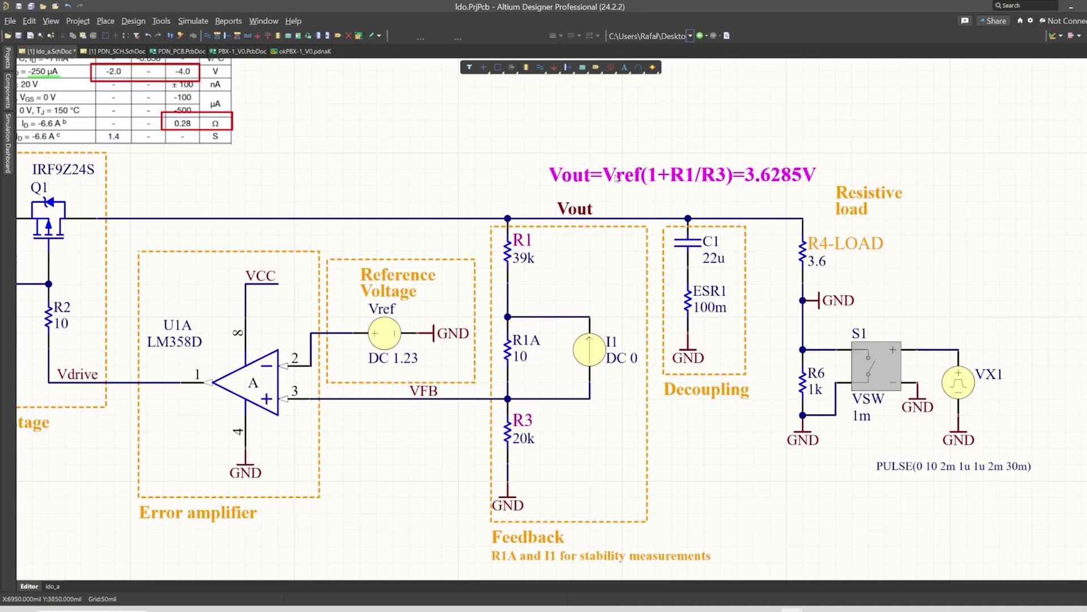
right_drag(578, 358, 510, 358)
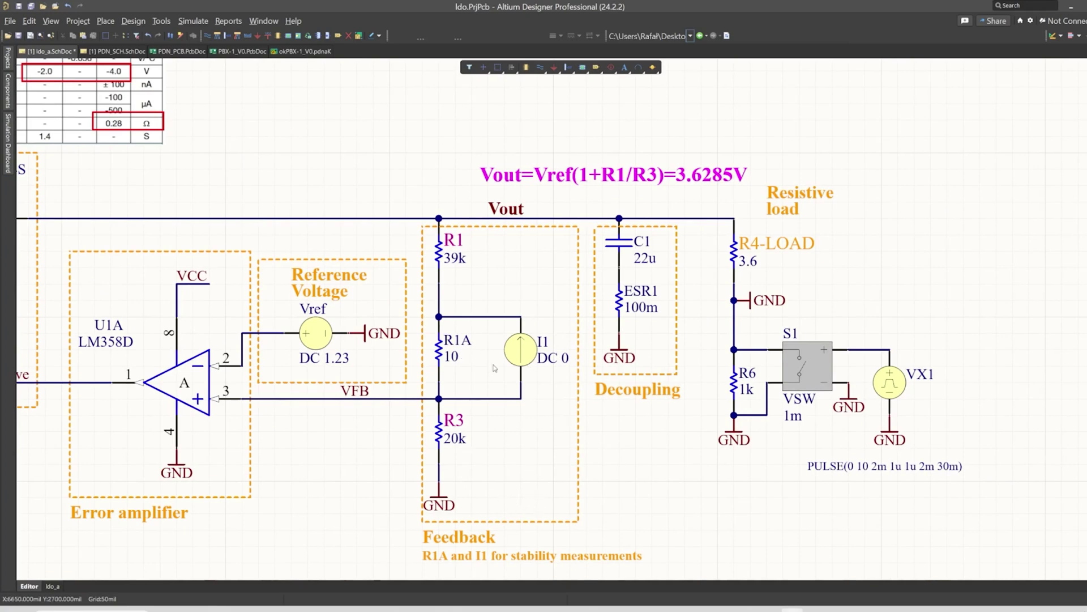
right_drag(331, 278, 568, 275)
ctrl+scroll(477, 310, down, 2)
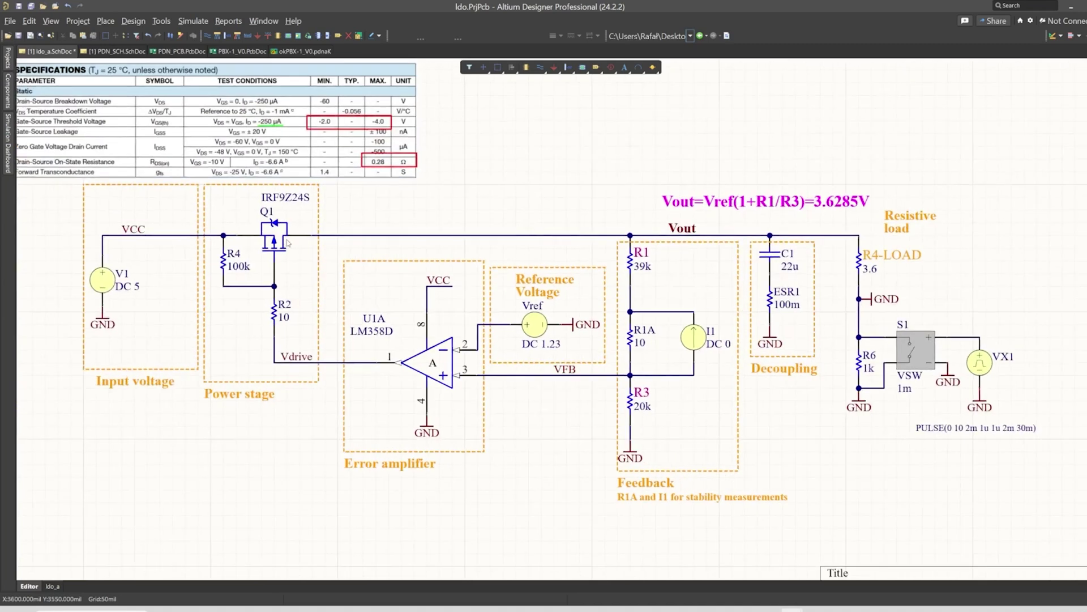
right_drag(288, 242, 303, 266)
Verify the schematic in the Simulation Dashboard and run the 0–10m Transient analysis.
click(8, 151)
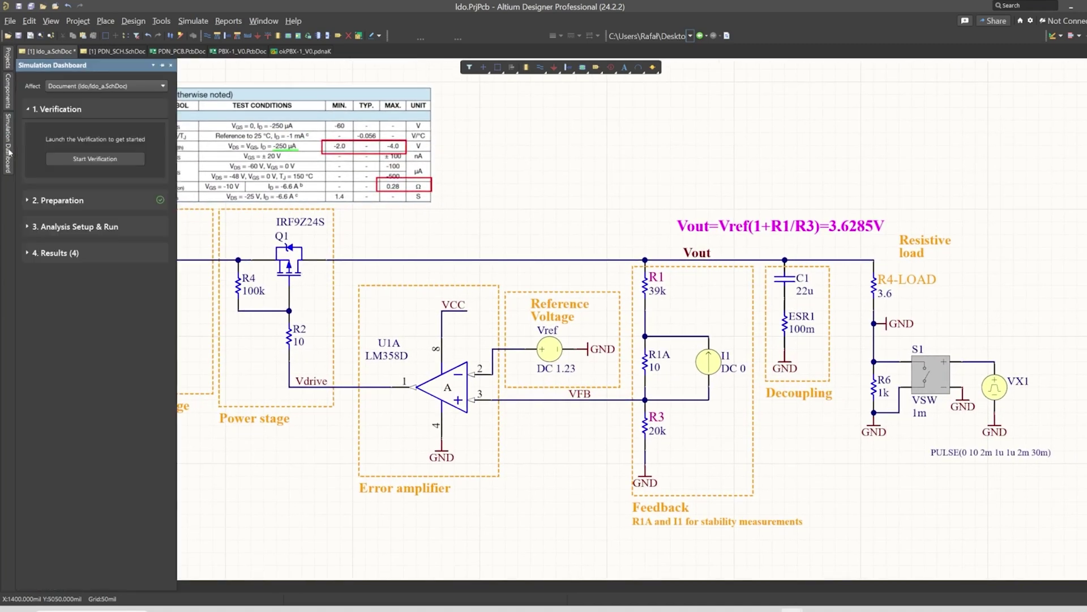
click(128, 161)
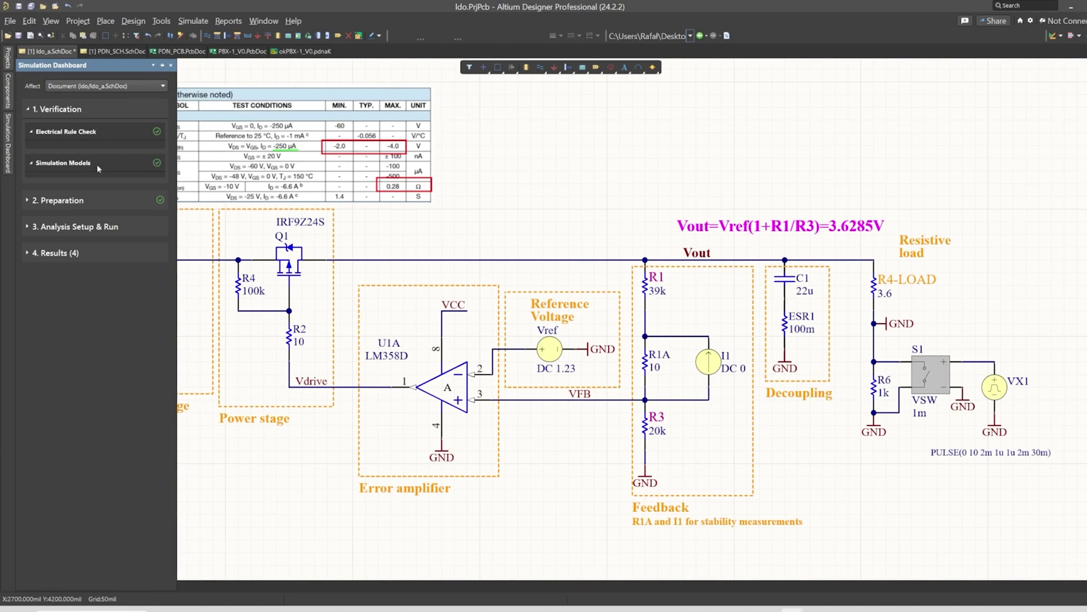
click(26, 226)
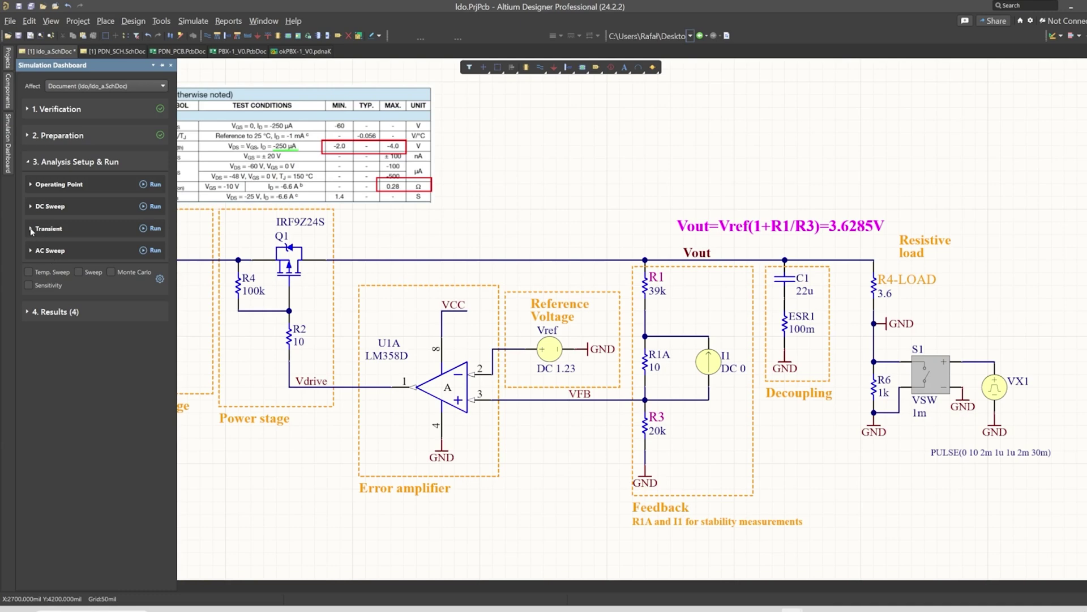
click(31, 229)
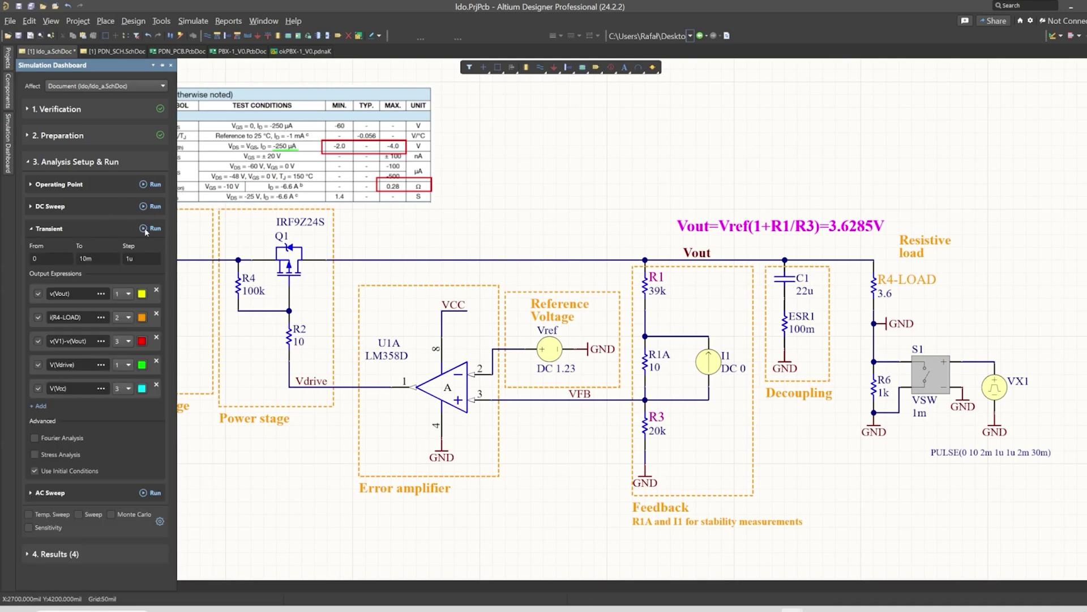
click(145, 228)
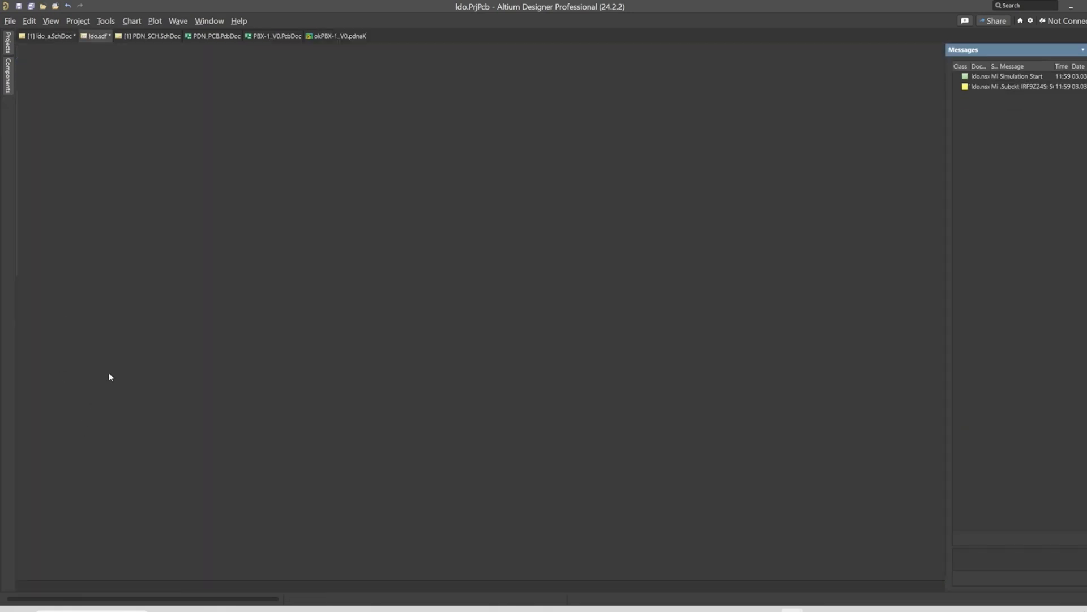
Move ldo.sdf into its own window snapped right, with the ldo_a schematic snapped left.
right_click(96, 39)
click(148, 189)
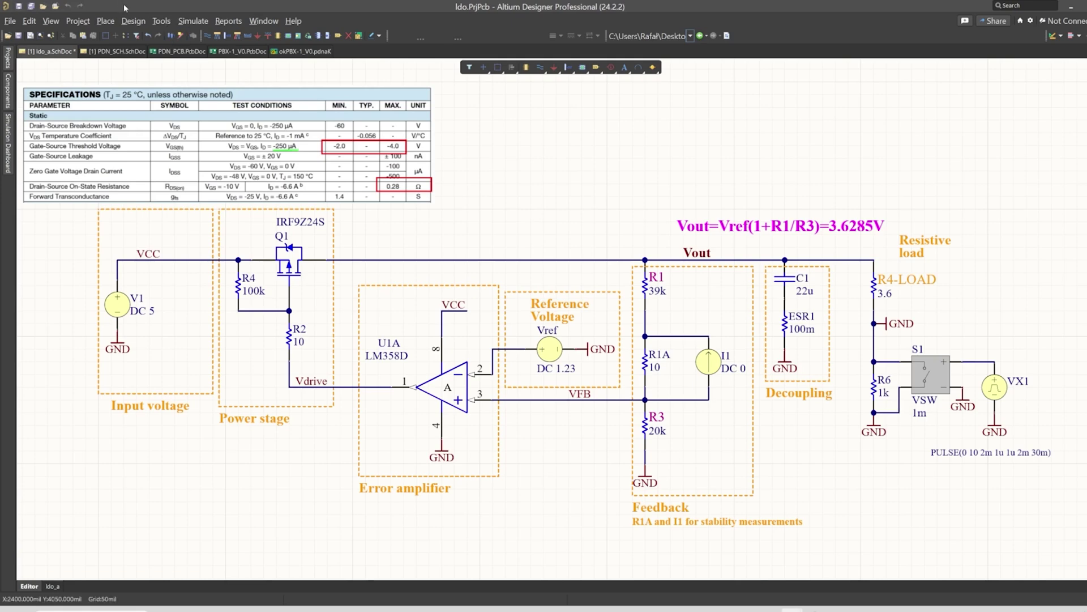
mouse_move(816, 609)
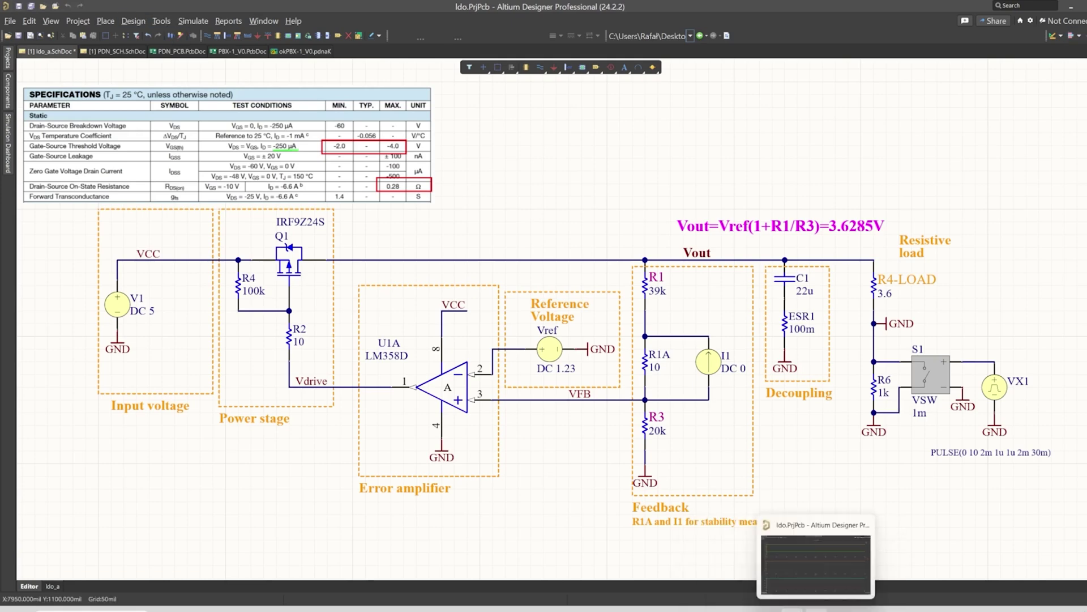
click(817, 563)
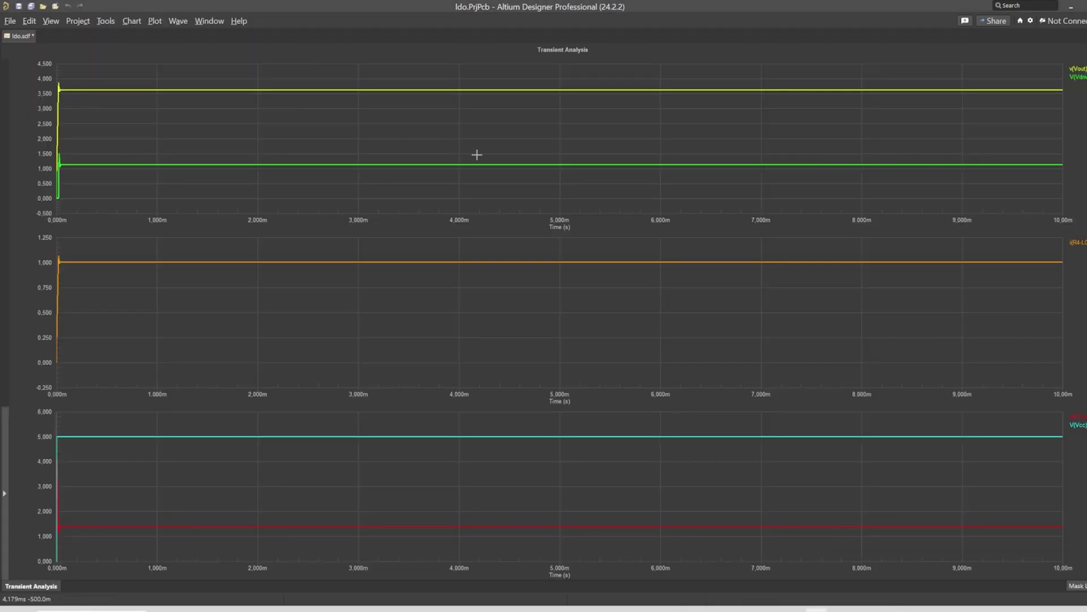
key(super+Right)
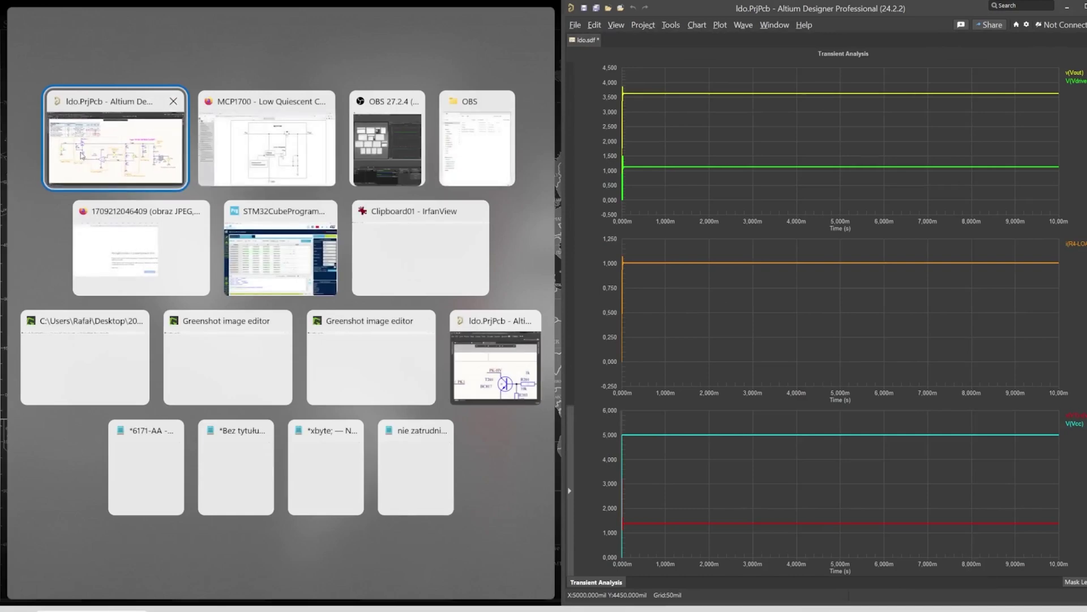
click(82, 156)
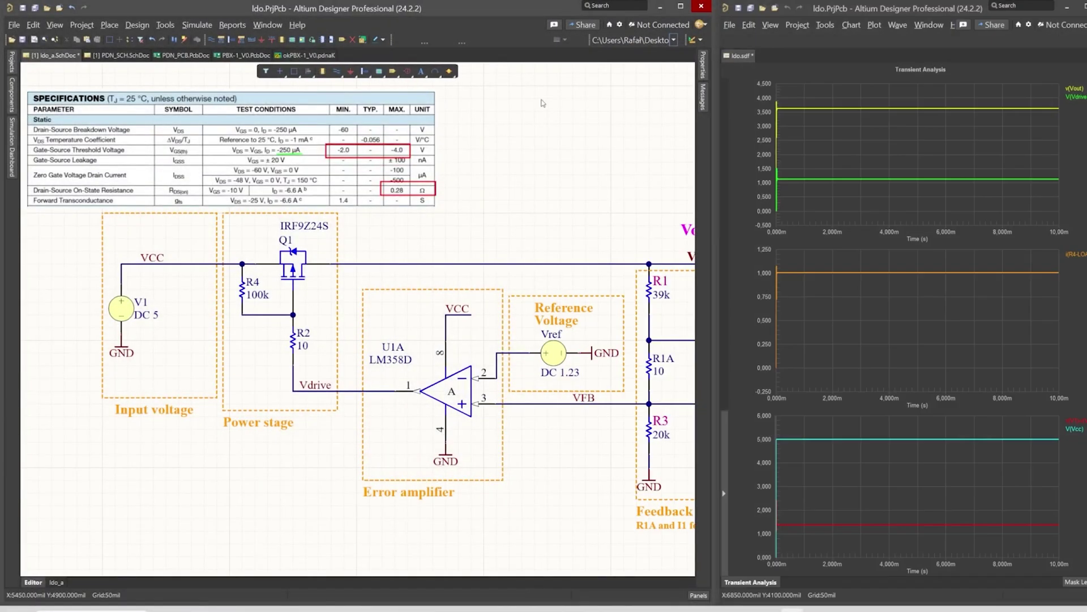
Place cursor A on v(Vout) and read 3.6282 at 1.5483 ms.
shift+scroll(341, 441, right, 5)
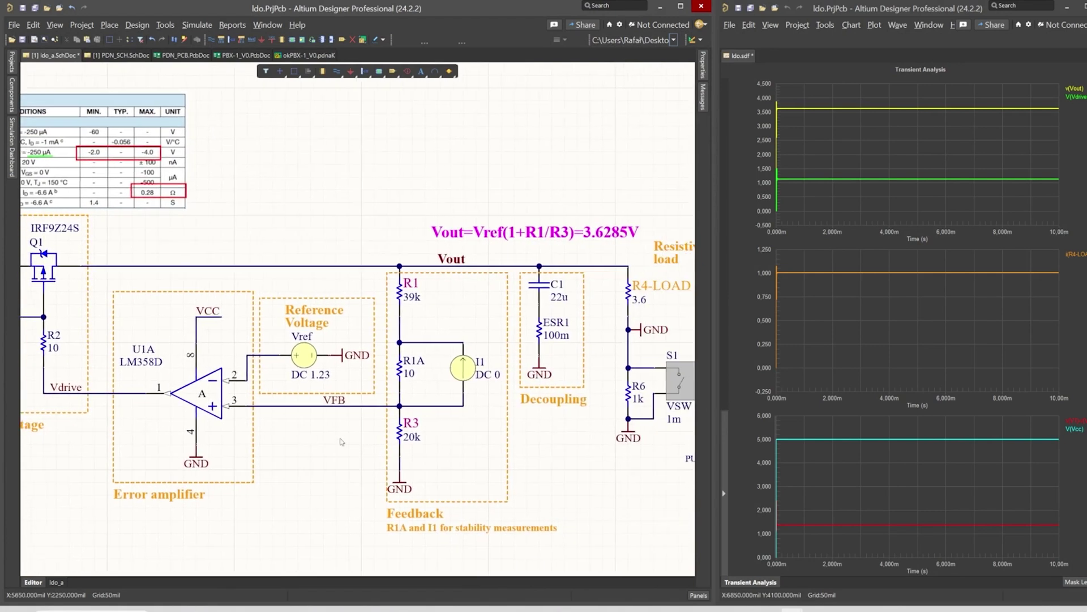
shift+scroll(342, 442, right, 2)
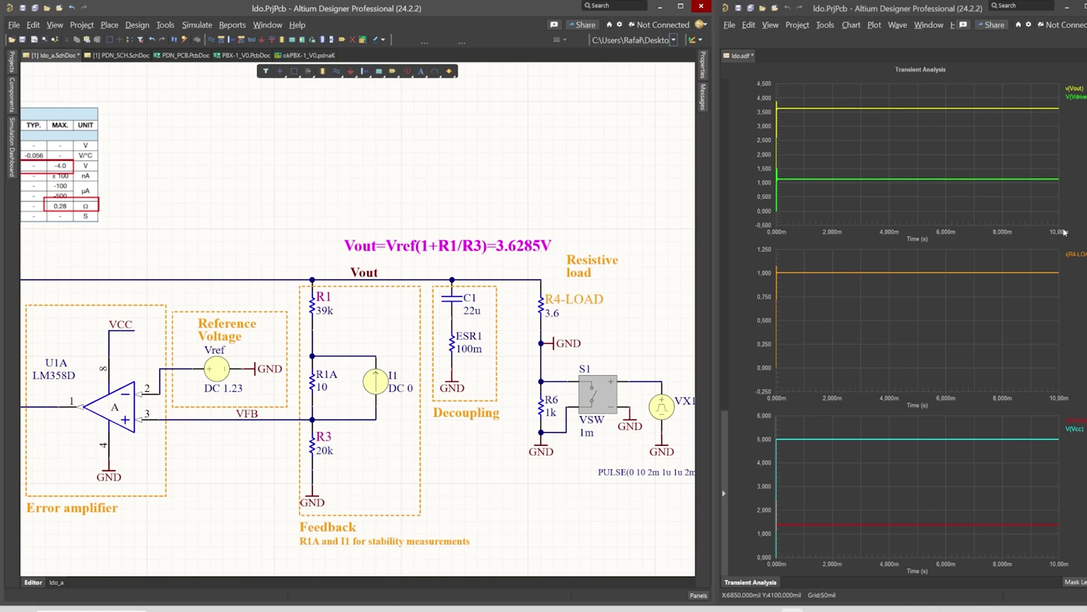
click(1074, 89)
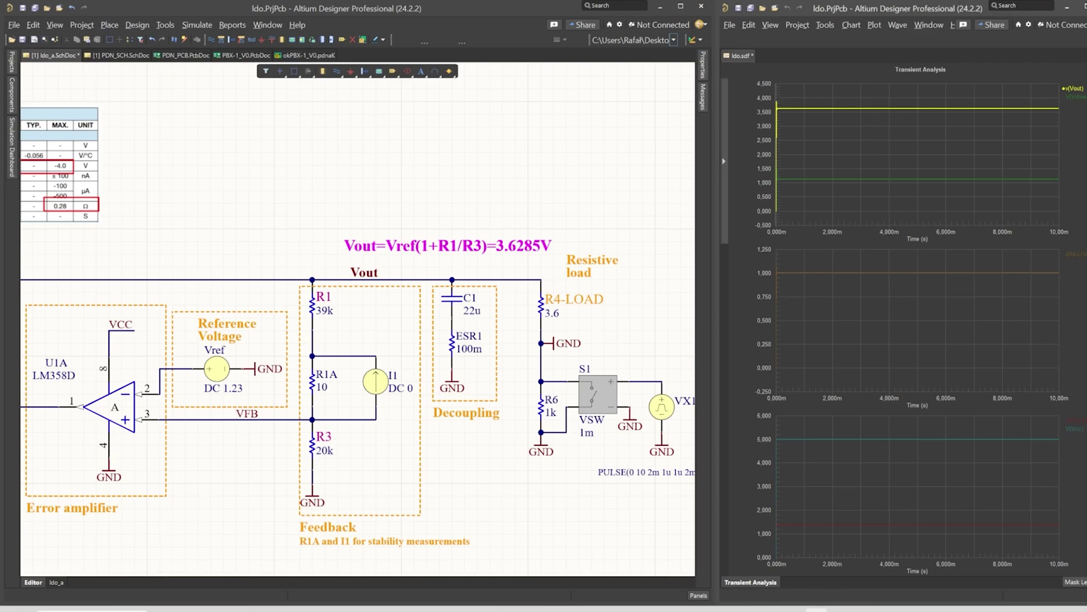
click(1072, 94)
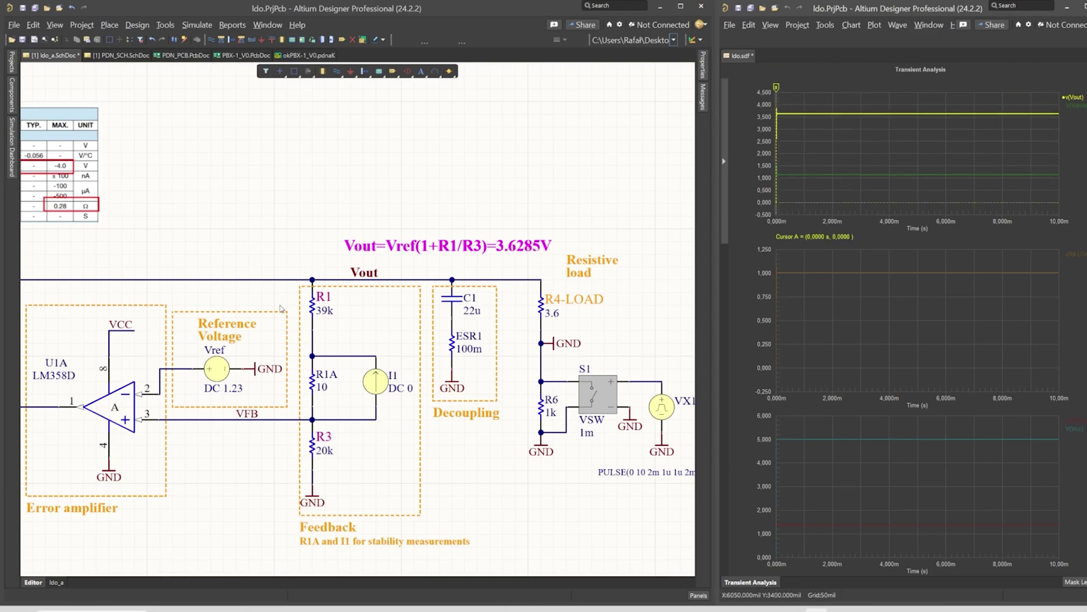
drag(777, 87, 820, 87)
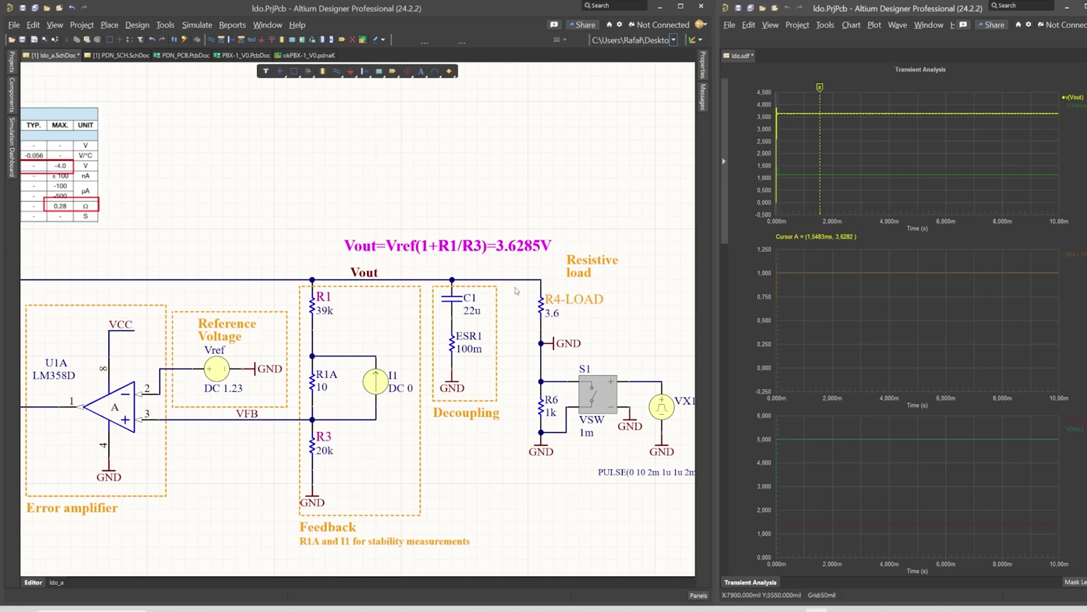
Move cursor A onto the i(R4-LOAD) current trace, reading 1.0078 at 3.4952 ms.
ctrl+scroll(572, 285, up, 3)
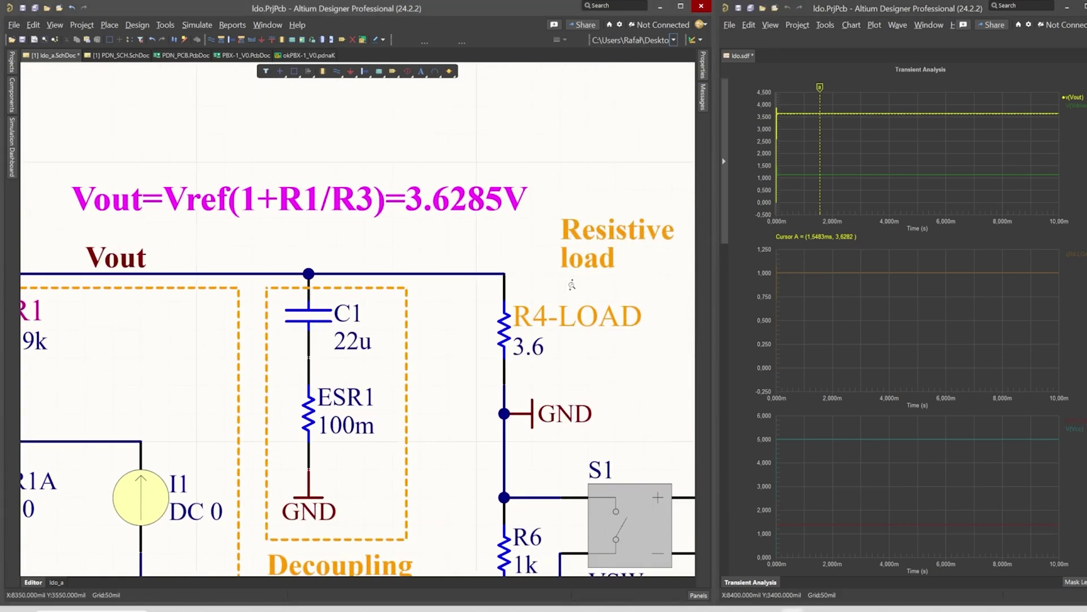
right_drag(579, 356, 425, 327)
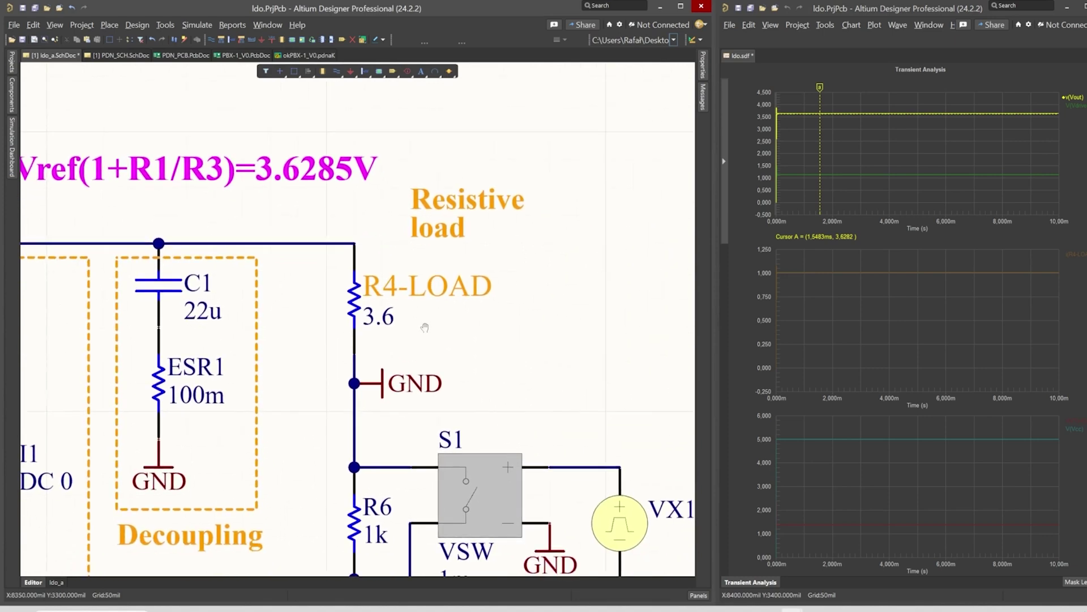
right_click(1075, 254)
key(Escape)
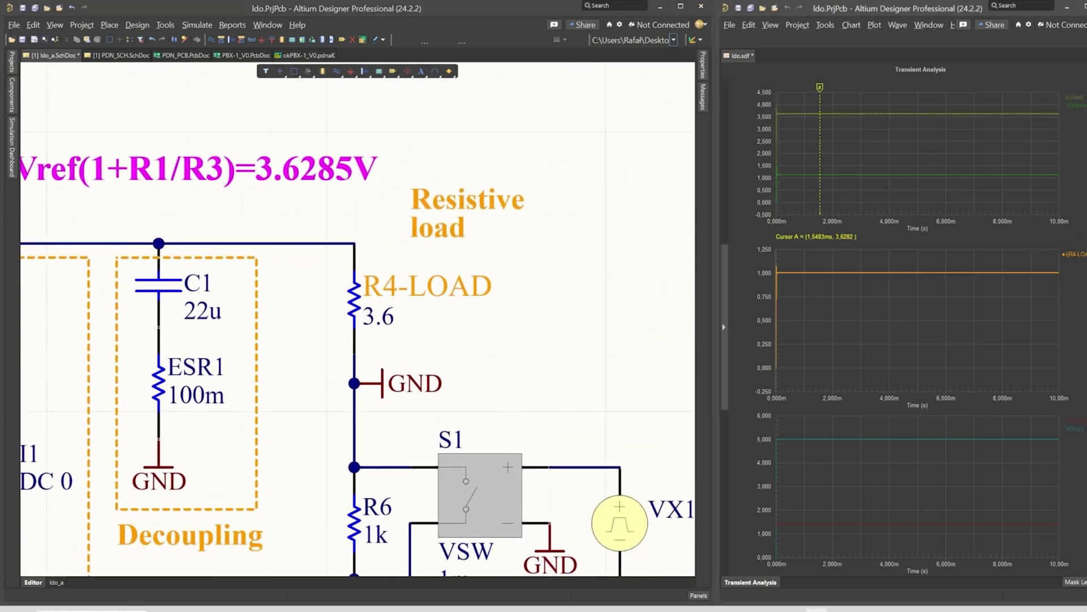
right_click(998, 253)
click(1022, 260)
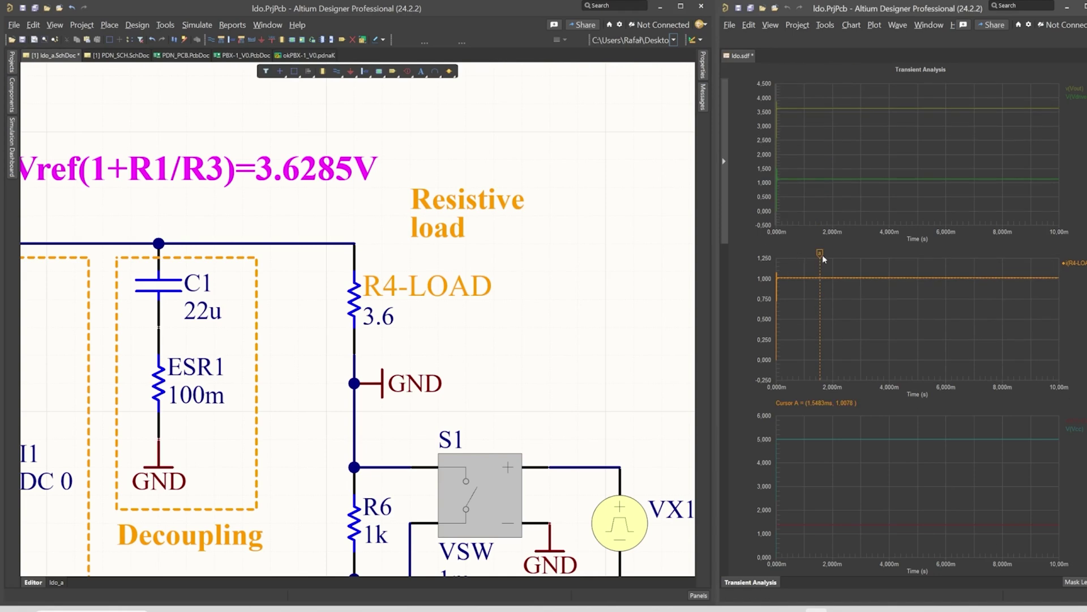
drag(824, 259, 872, 259)
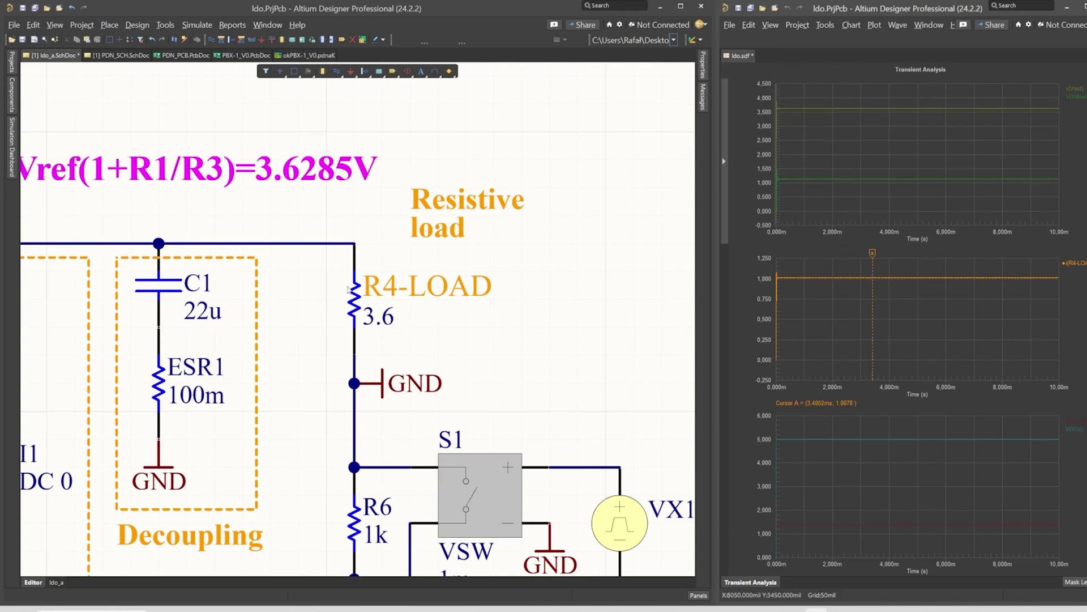
ctrl+scroll(348, 289, down, 3)
right_drag(348, 289, 376, 242)
ctrl+scroll(416, 268, up, 3)
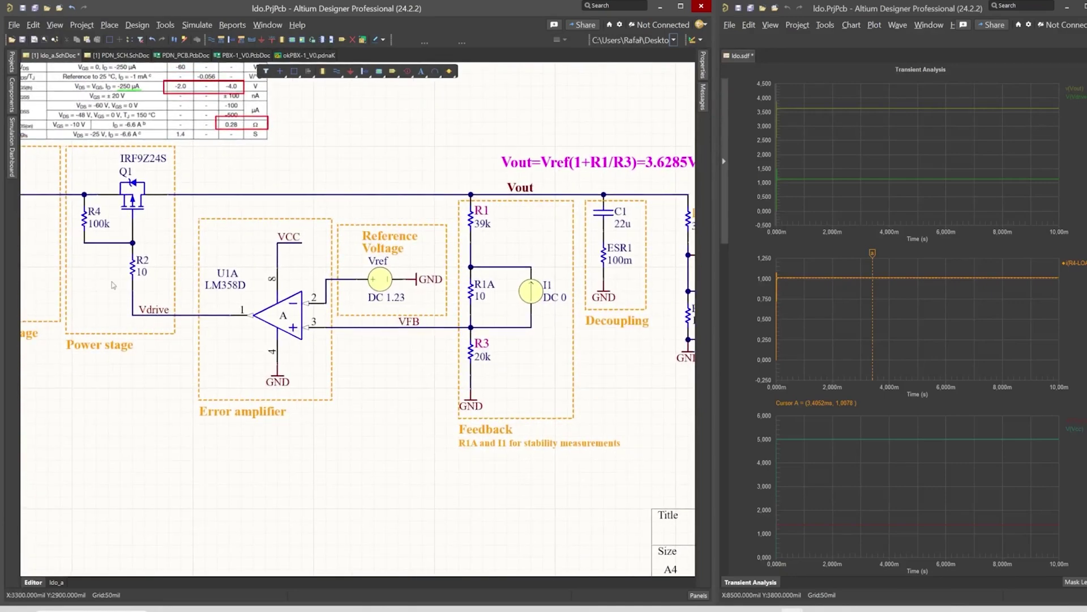
Put cursor A on the V(Vdrive) trace, reading 1.1319 at 2.9257 ms.
right_drag(113, 285, 226, 337)
ctrl+scroll(227, 337, up, 4)
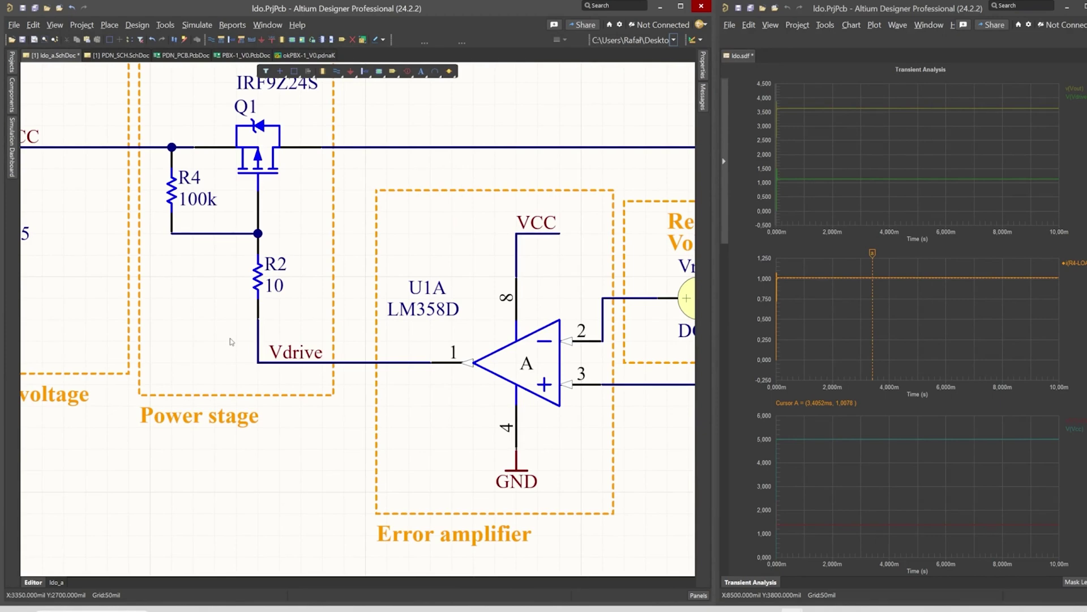
click(1083, 422)
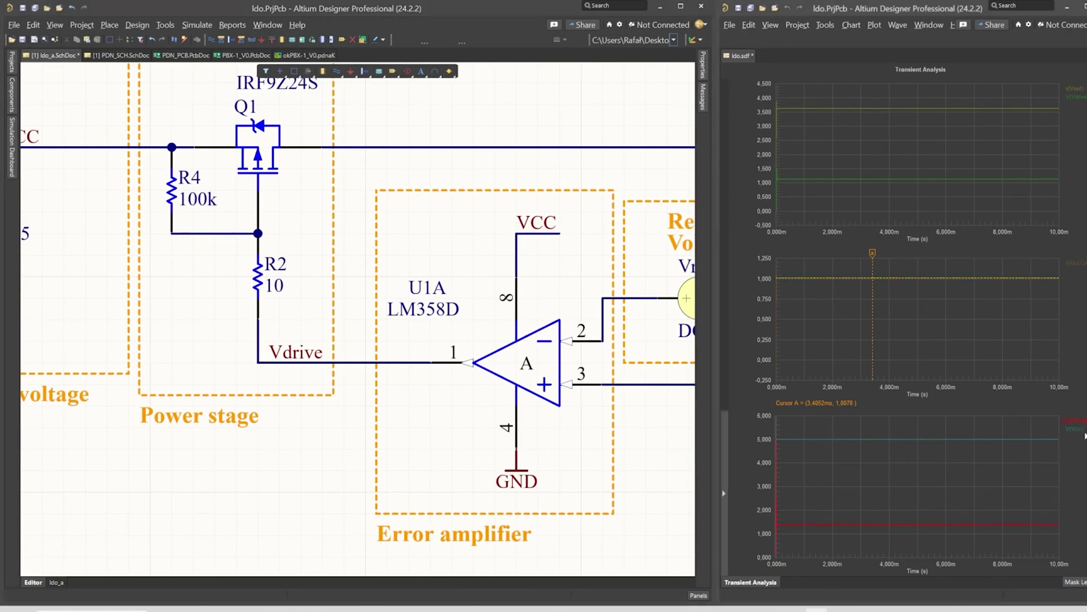
right_click(1078, 102)
right_click(1073, 106)
click(1032, 106)
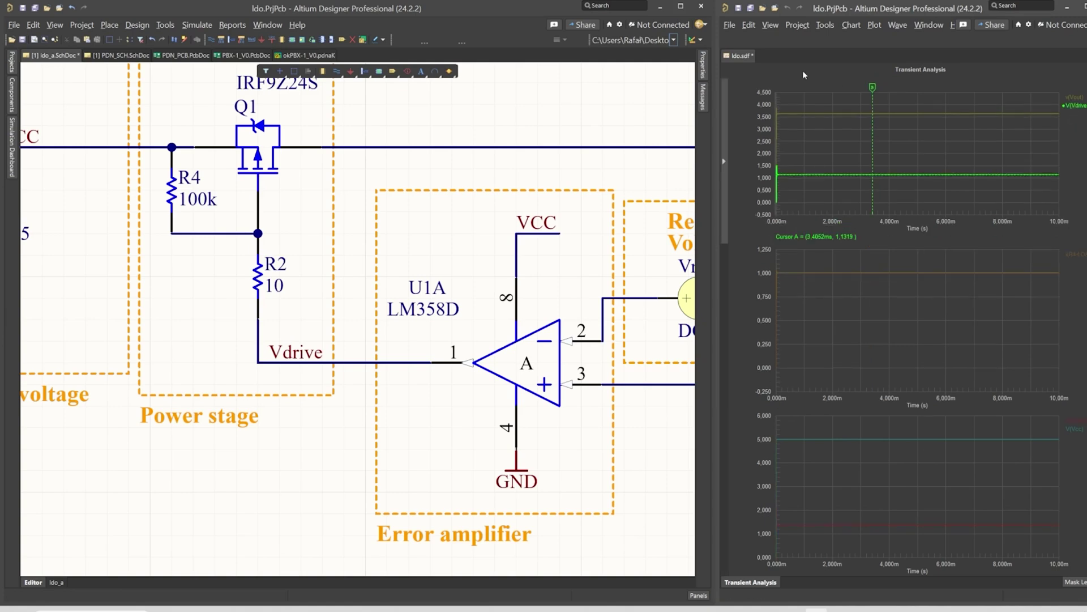
mouse_move(873, 93)
mouse_down()
mouse_move(807, 98)
mouse_move(859, 101)
mouse_up()
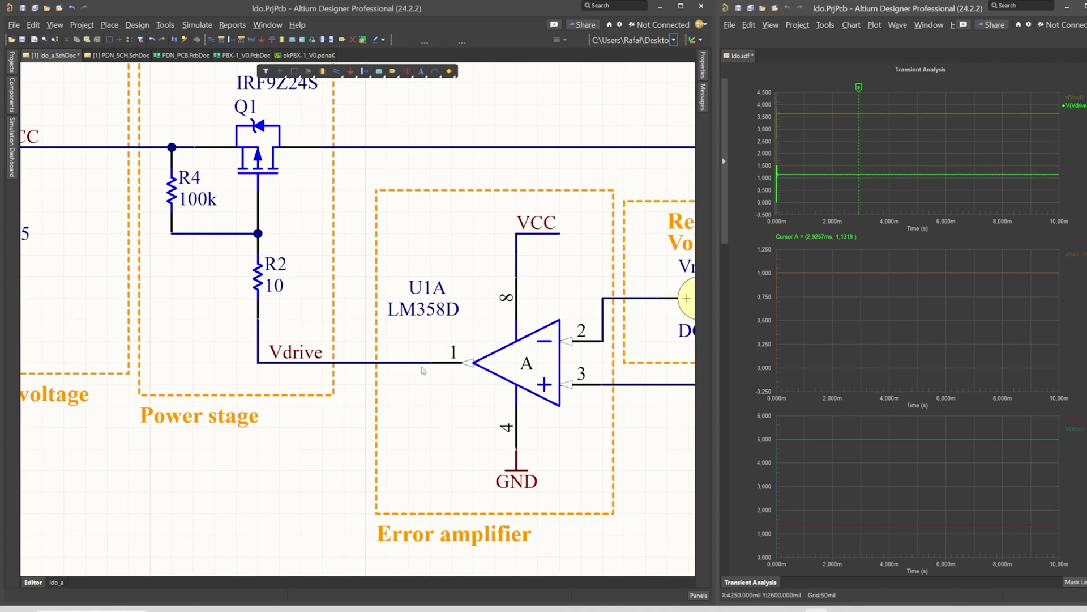
Pan the schematic right past Vref so R1, C1 and R4-LOAD are visible.
right_drag(267, 243, 373, 276)
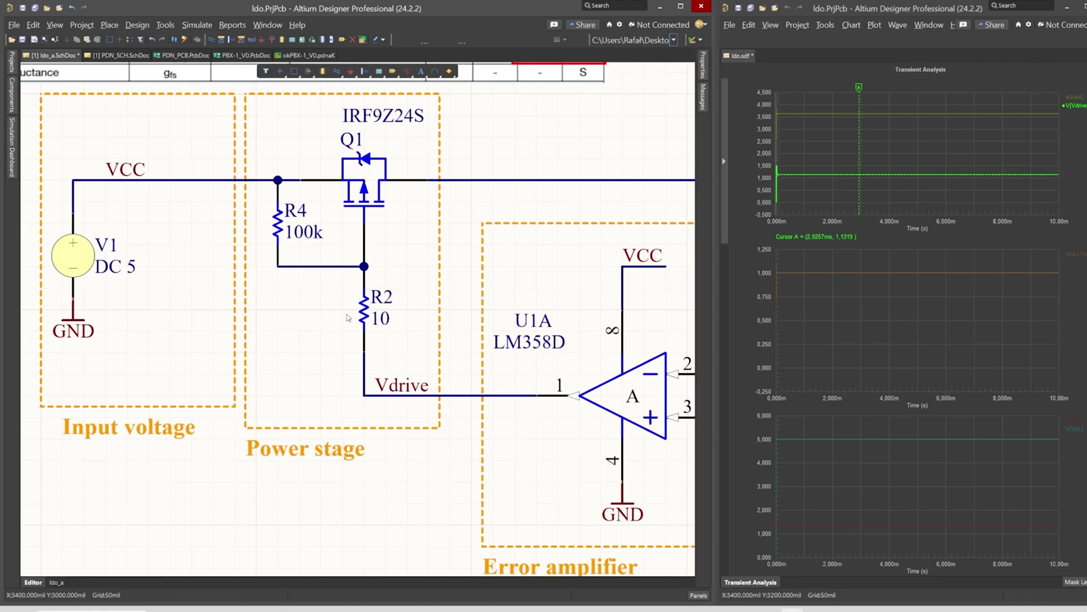
shift+scroll(395, 199, right, 8)
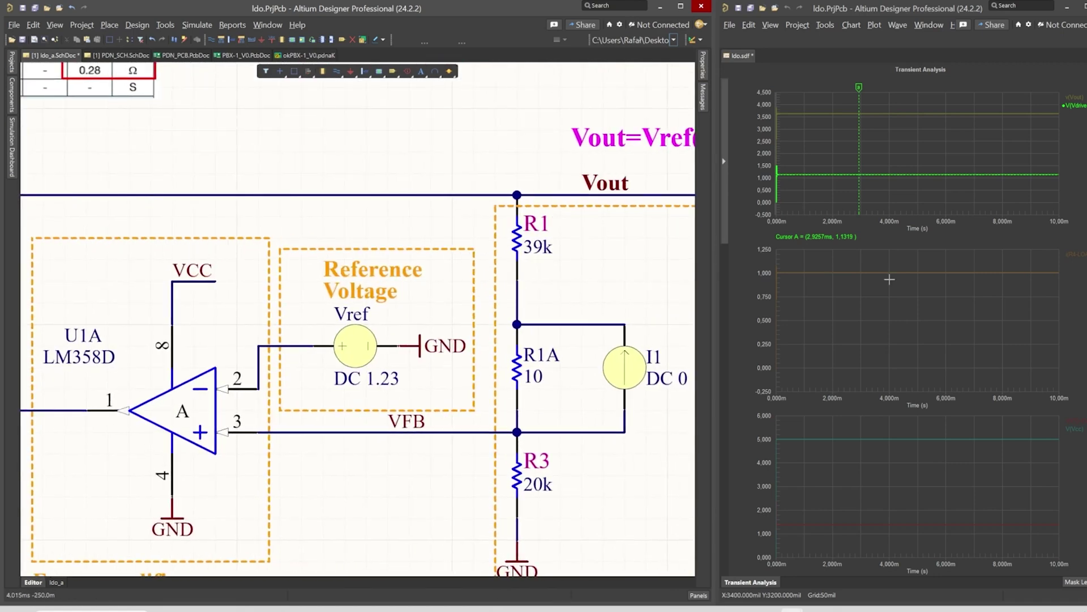
shift+scroll(460, 331, right, 6)
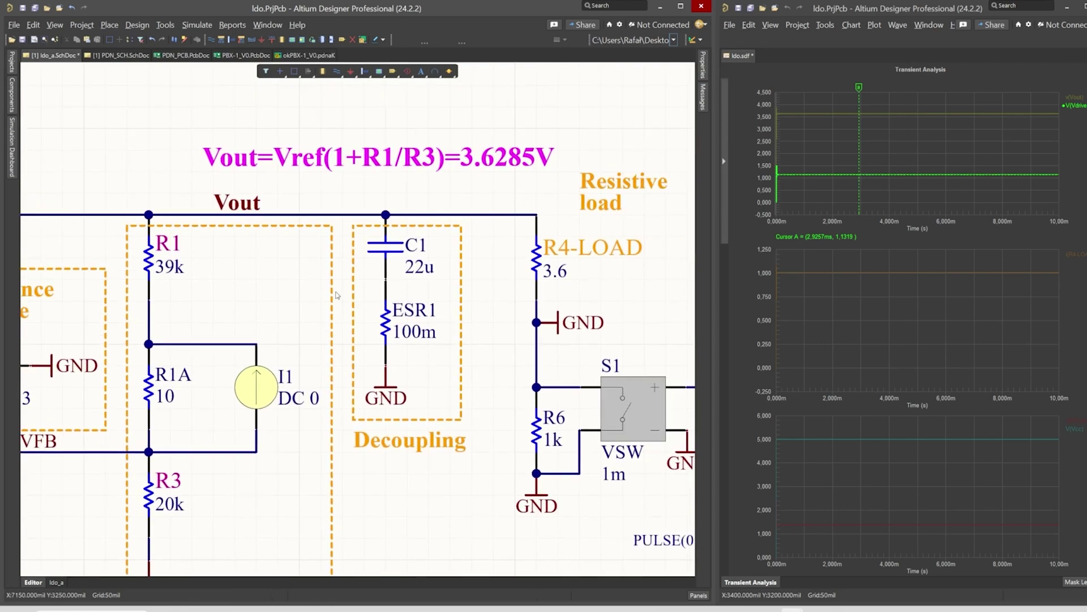
Set R4-LOAD's value from 3.6 to 36 and rerun the Transient analysis from the Simulation Dashboard.
scroll(336, 295, up, 2)
shift+scroll(336, 295, right, 2)
click(497, 292)
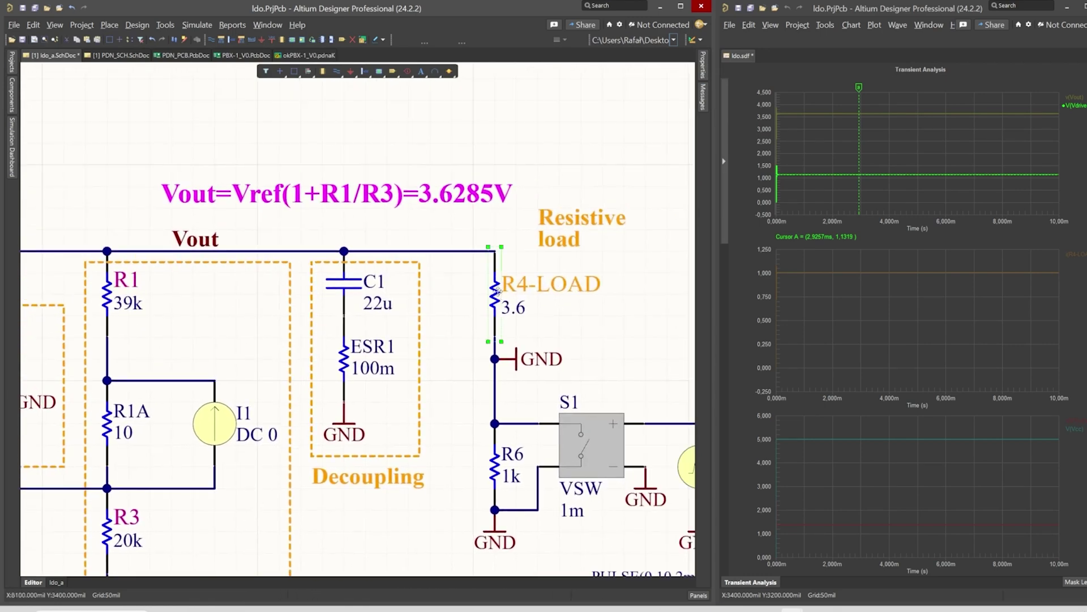
double_click(498, 291)
click(798, 155)
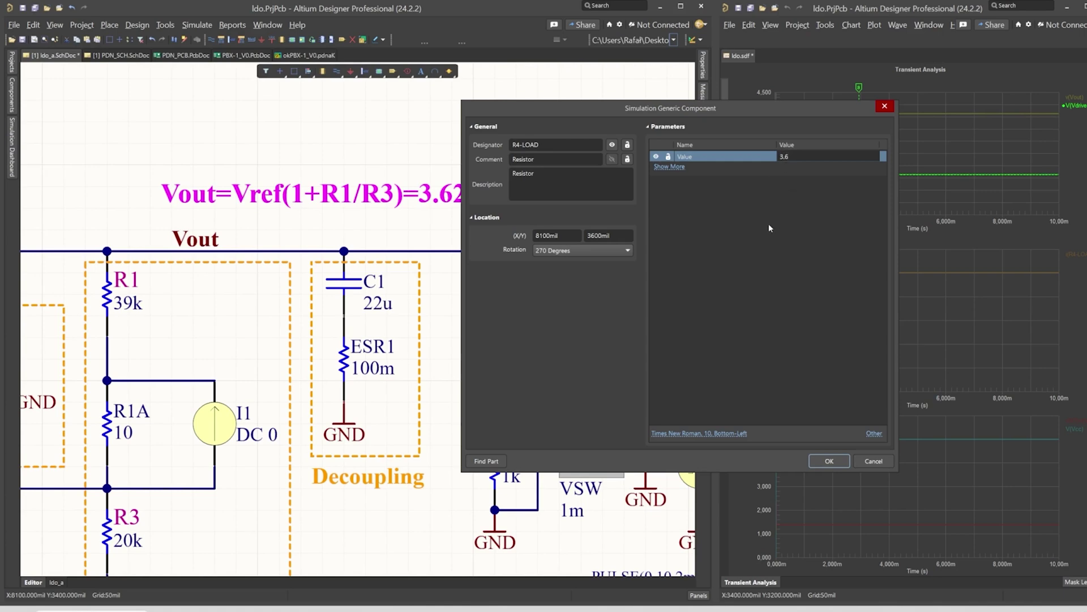
click(828, 461)
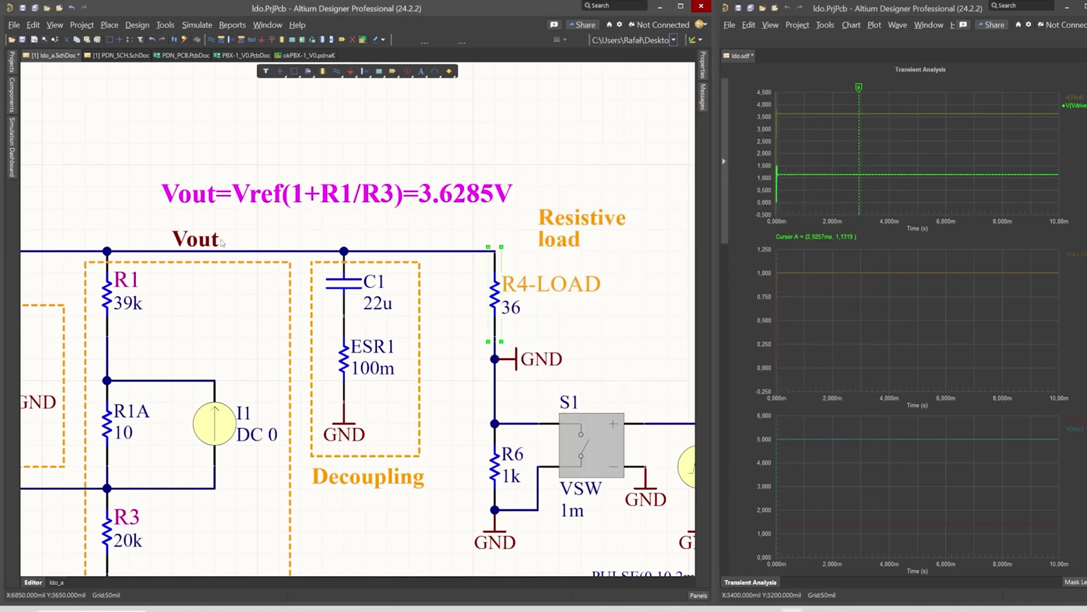
click(11, 148)
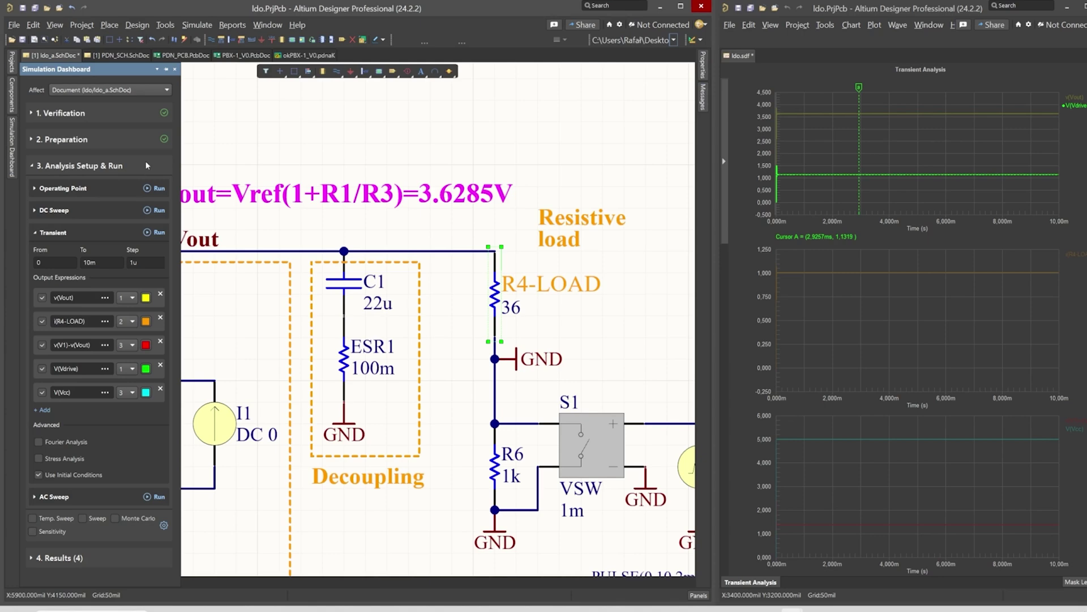
click(148, 233)
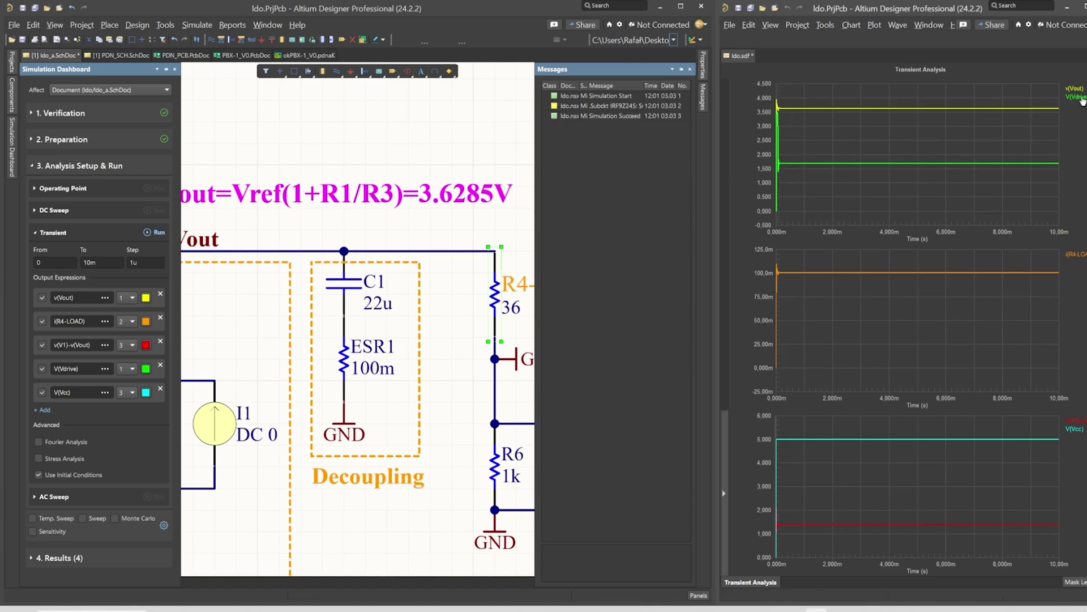
Place cursor A on v(Vout) to read the settled output of 3.6282 V.
click(1083, 99)
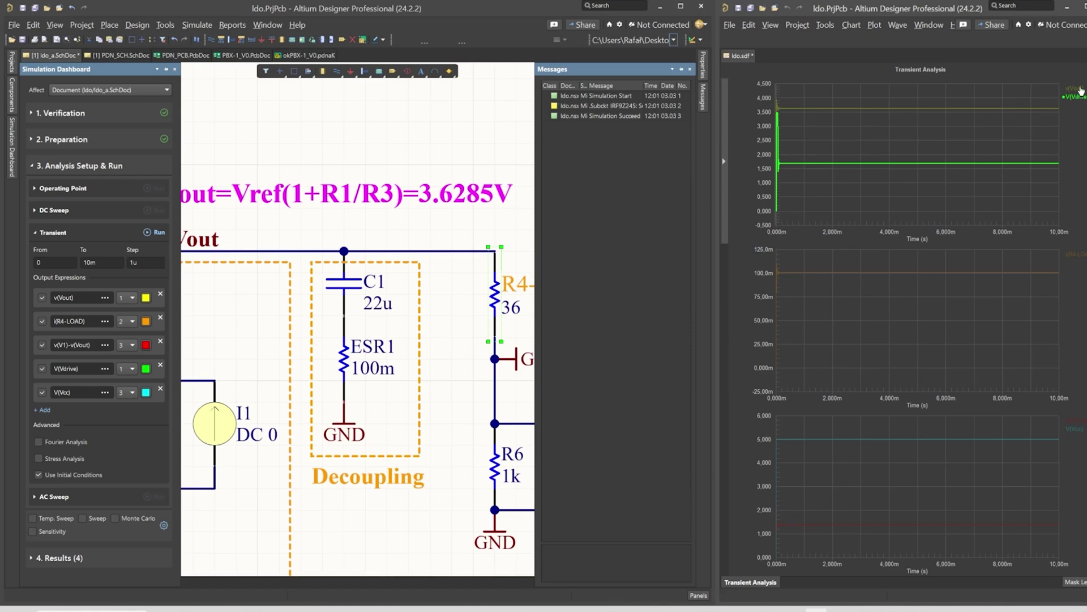
click(1082, 91)
right_click(1080, 91)
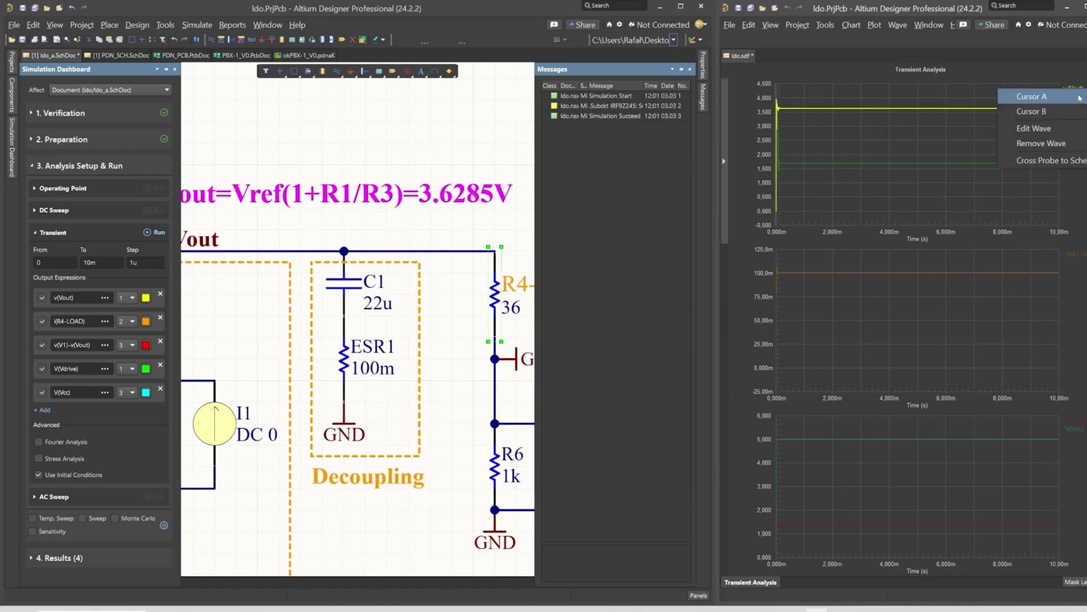
click(1032, 97)
mouse_move(776, 113)
mouse_down()
mouse_move(880, 113)
mouse_move(859, 114)
mouse_up()
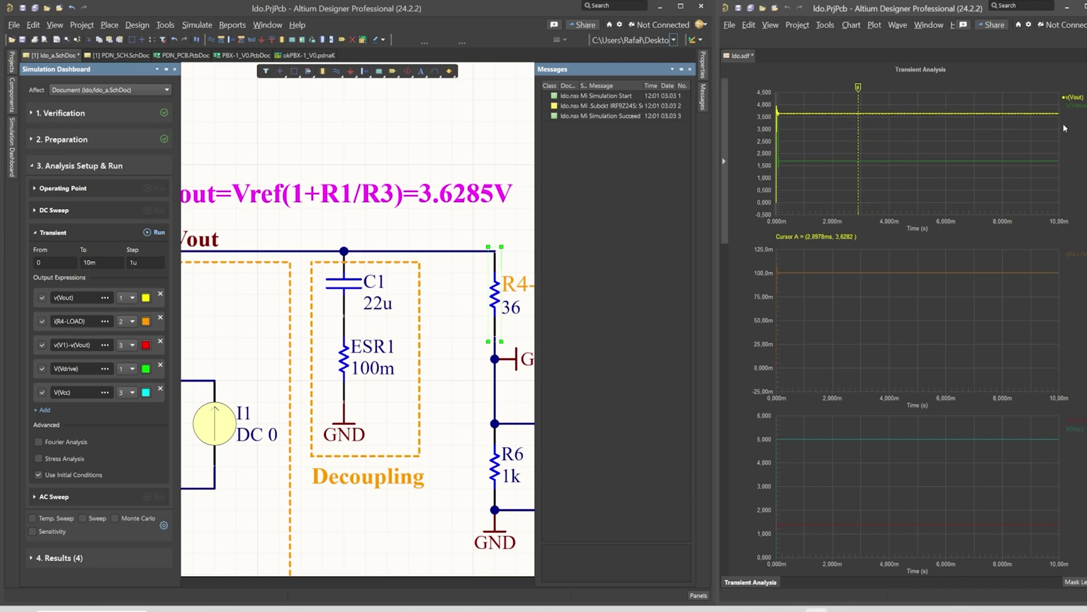
Move cursor A onto V(Vdrive) and read 1.6877 V.
click(1077, 108)
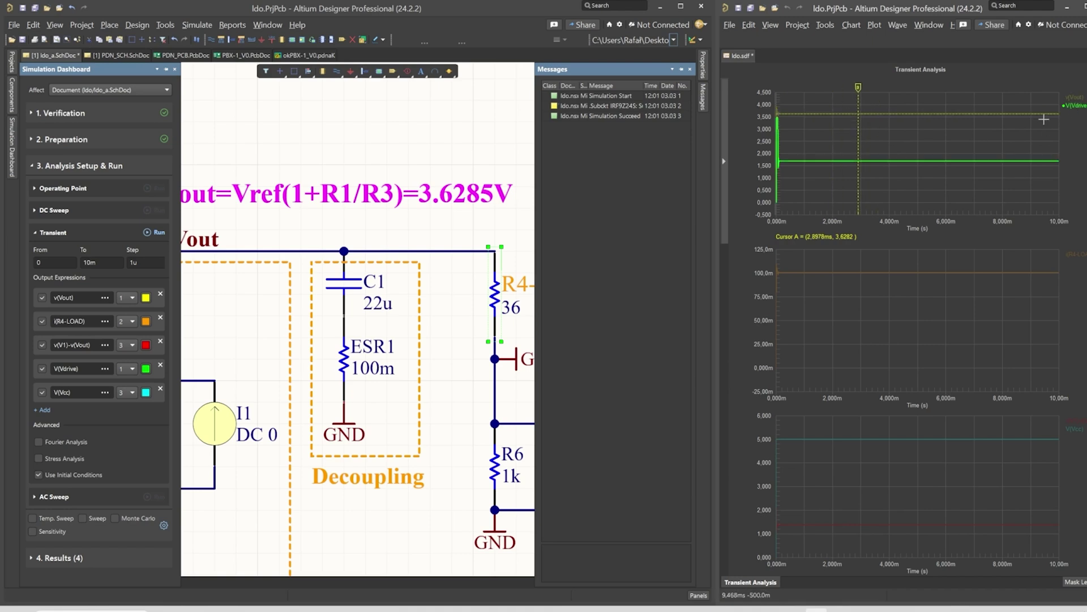
right_click(1078, 113)
click(1026, 112)
mouse_move(859, 115)
mouse_down()
mouse_move(907, 115)
mouse_move(876, 115)
mouse_up()
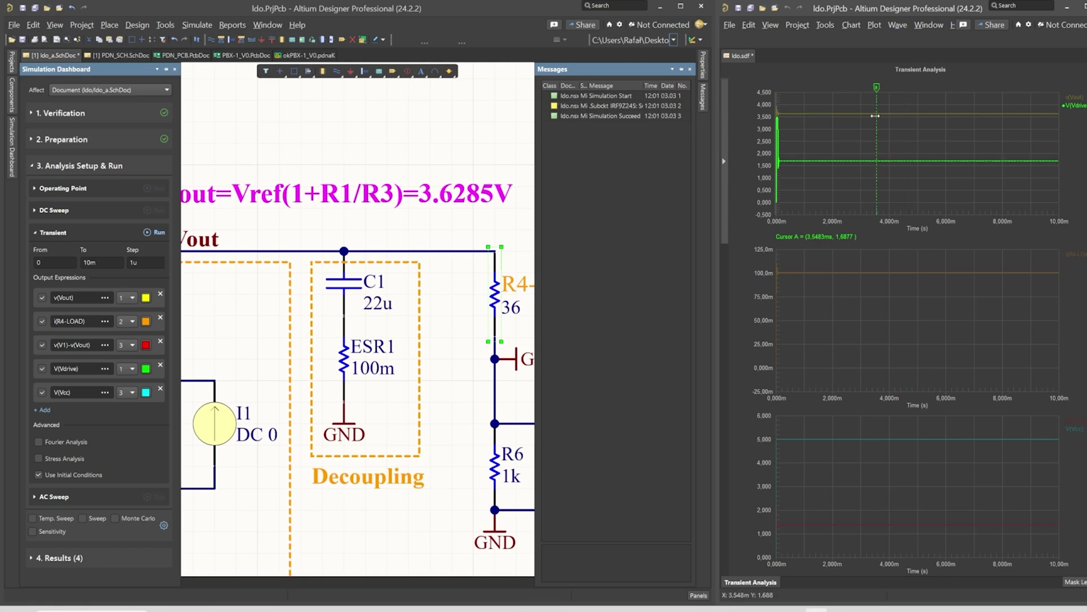
click(310, 138)
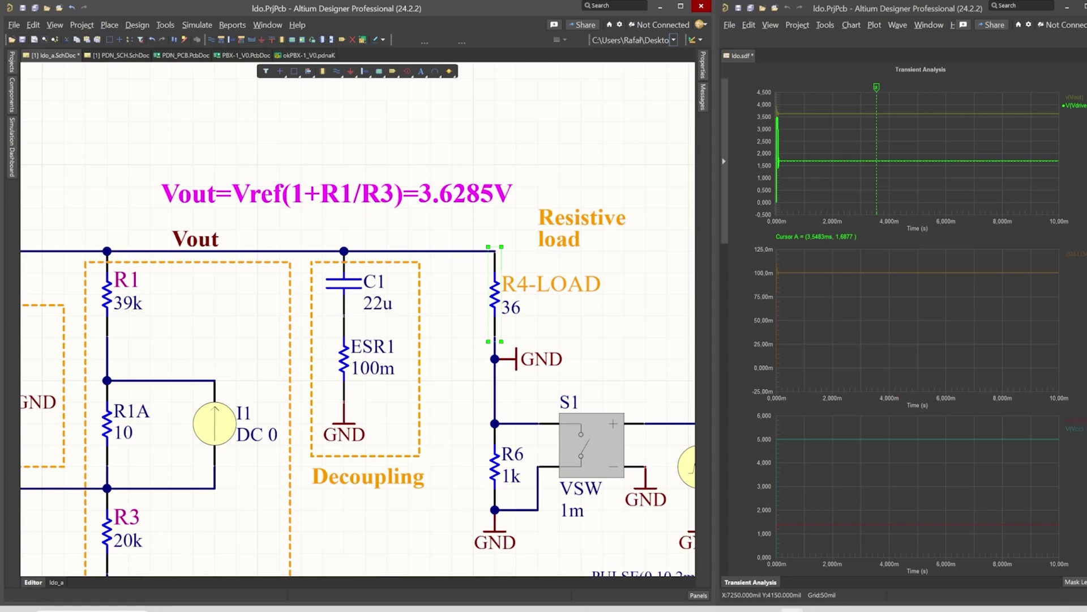
Read the i(R4-LOAD) current at 100.78m (4.3383 ms), then pan to the Vref source.
click(1079, 254)
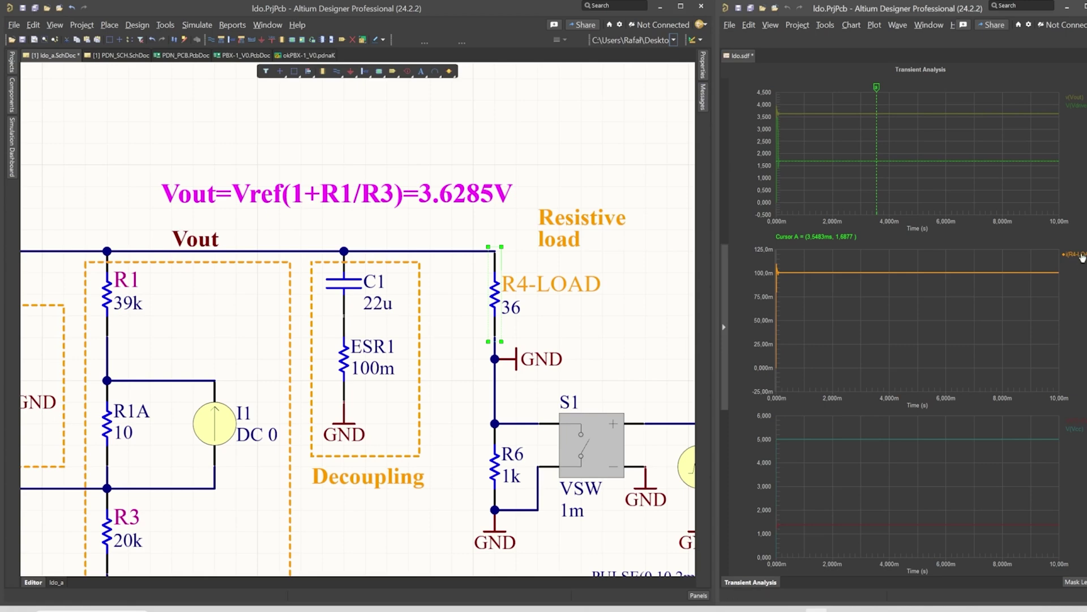
right_click(1082, 258)
click(1053, 258)
drag(877, 253, 899, 261)
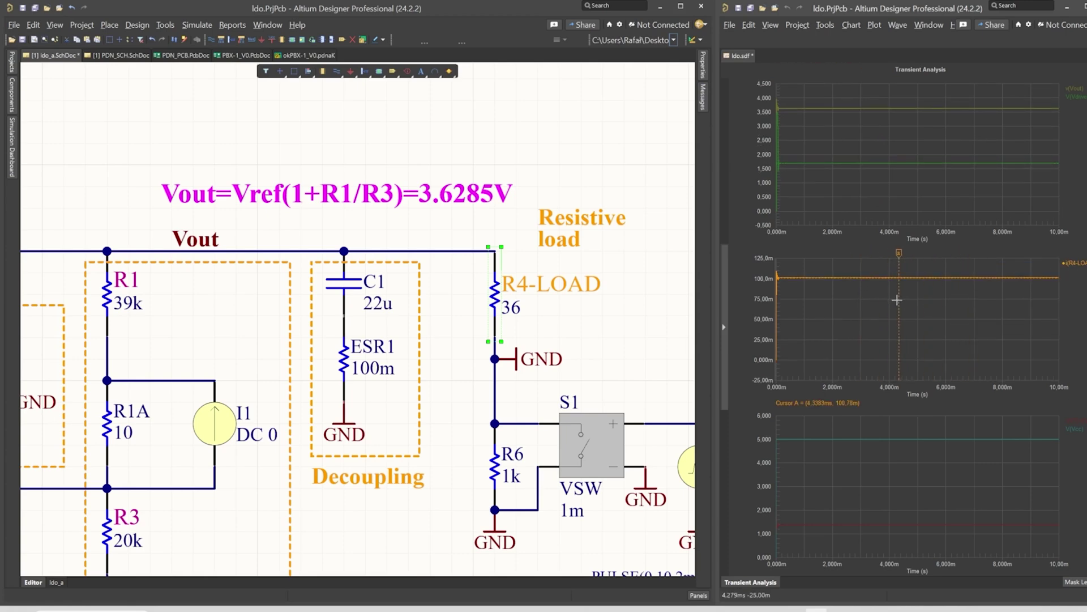
right_drag(225, 227, 467, 163)
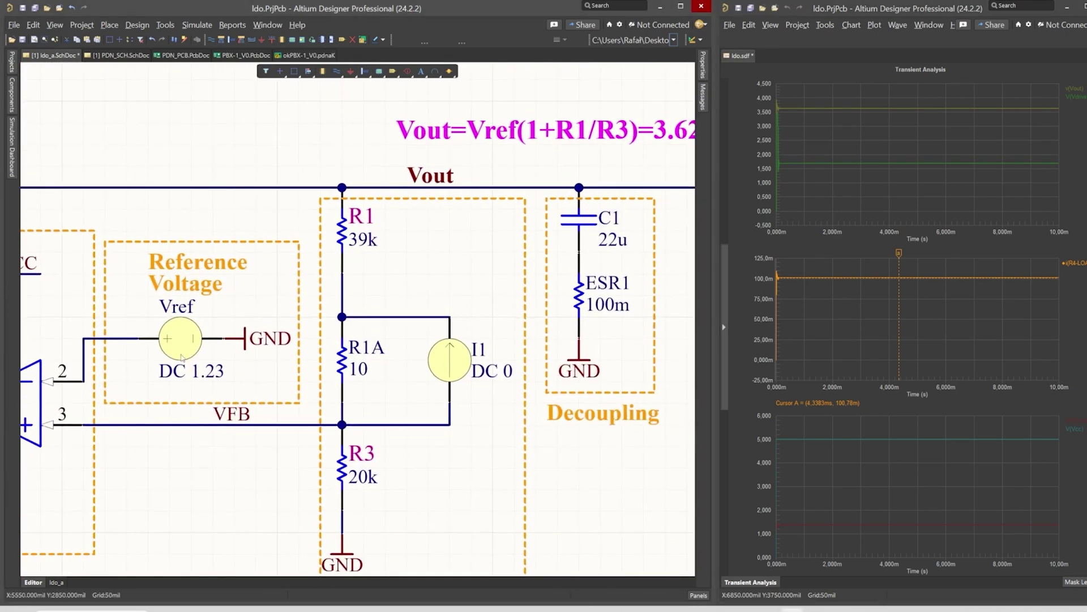
Change Vref's DC Magnitude from 1.23 to 1.1 and rerun the Transient analysis.
click(166, 338)
double_click(166, 338)
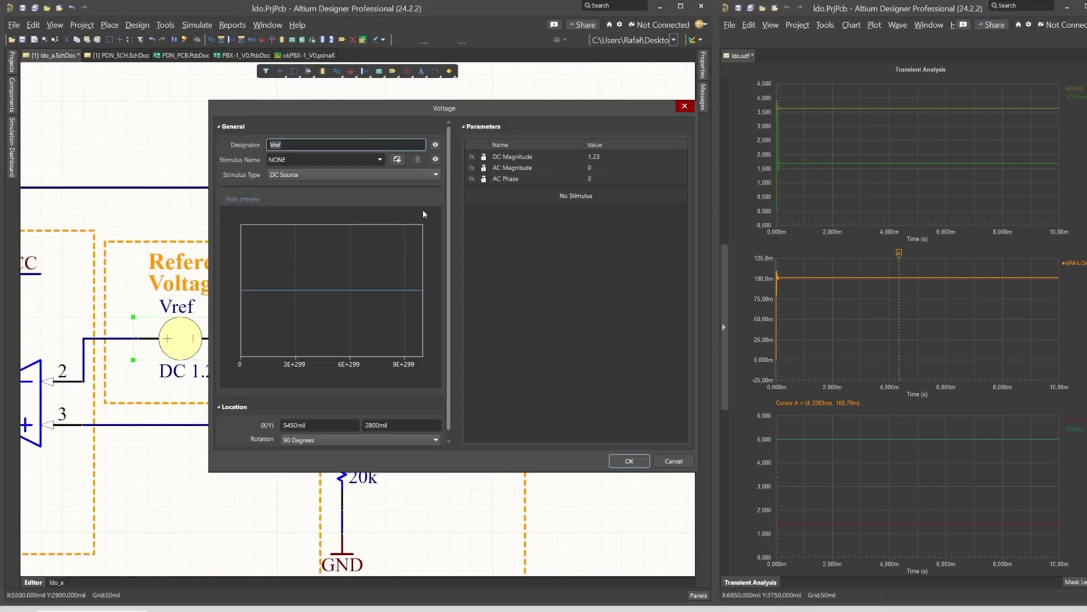
click(600, 161)
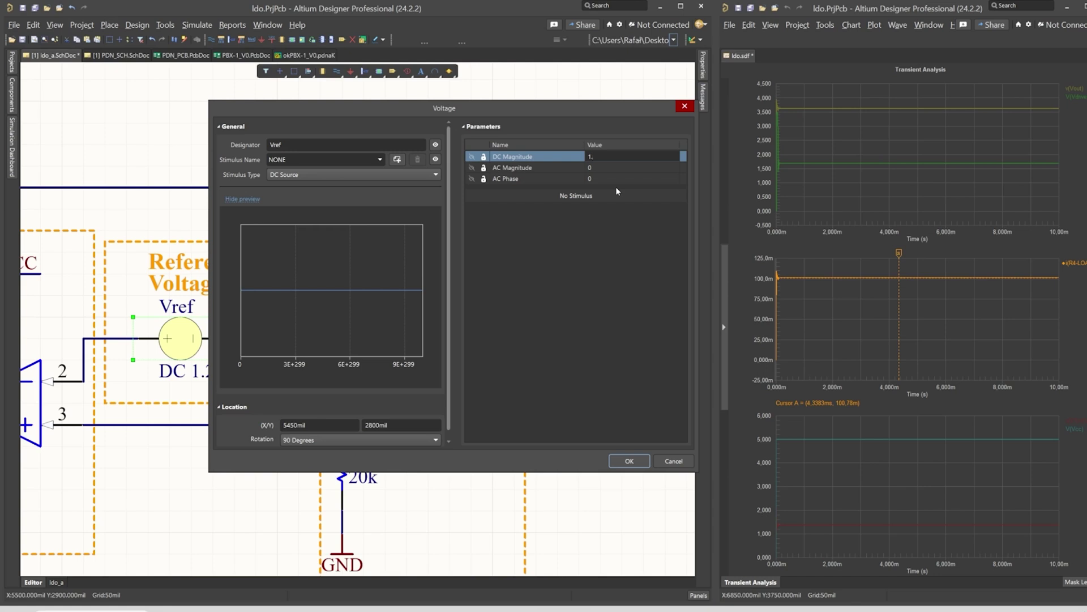
click(625, 461)
click(14, 163)
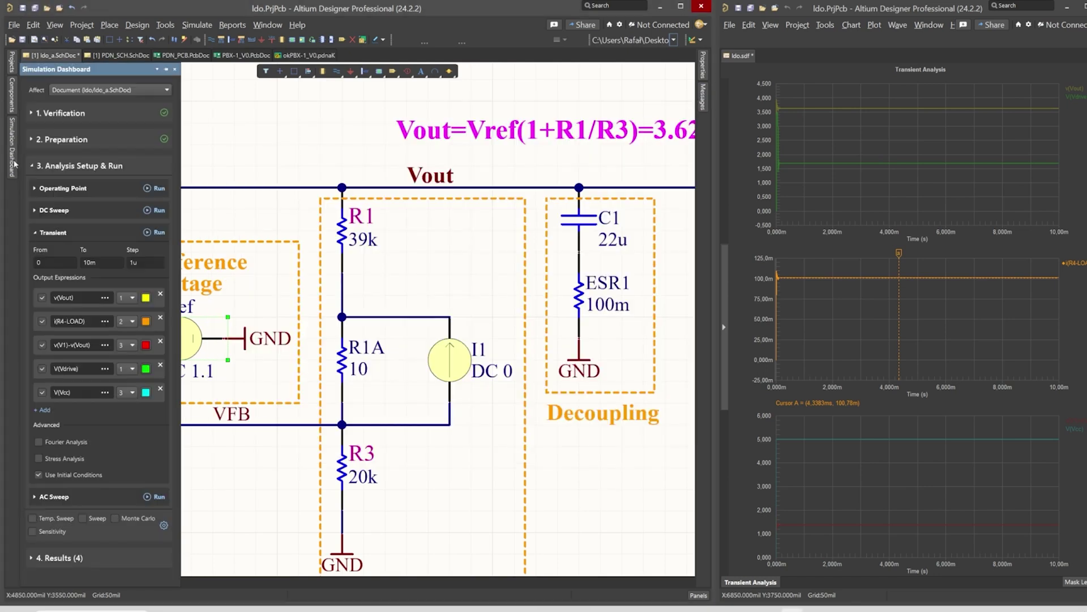
click(151, 236)
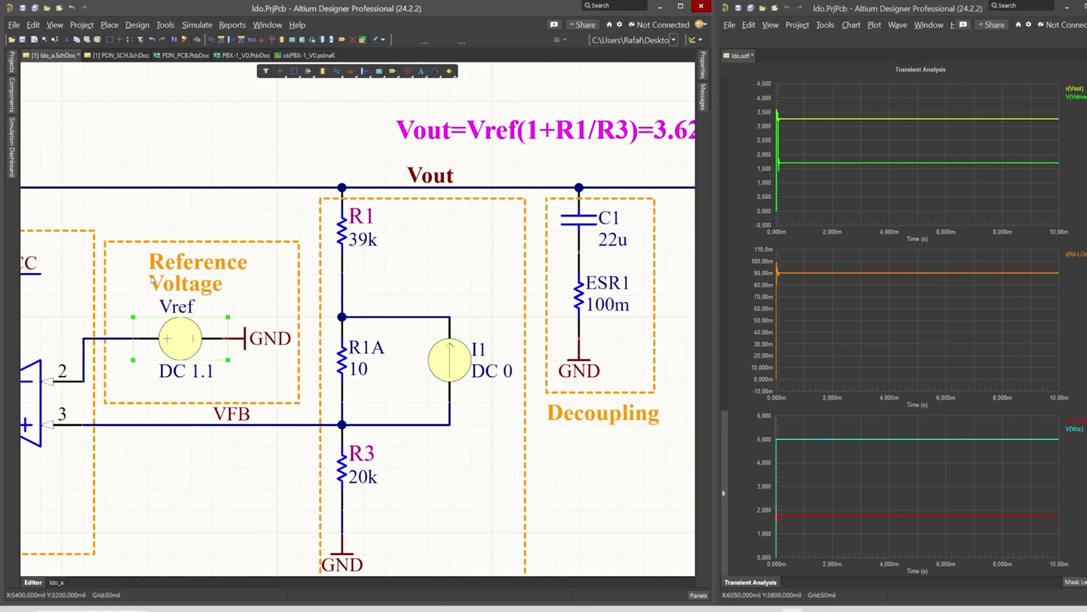
Place cursor A on v(Vout), reading 3.2446 V at 3.2063 ms.
right_drag(164, 280, 573, 372)
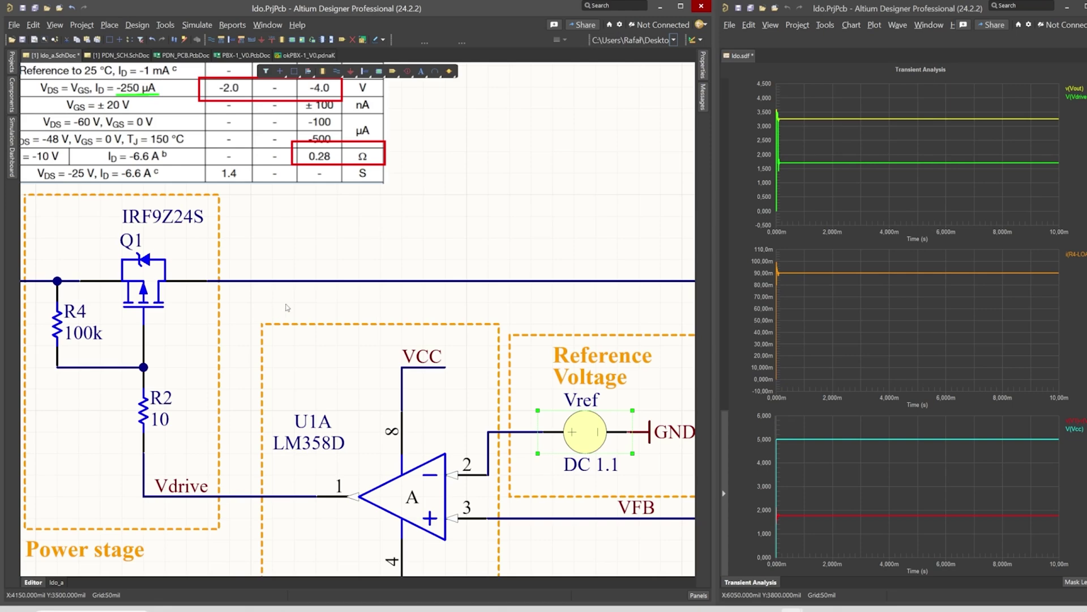
right_drag(186, 344, 152, 338)
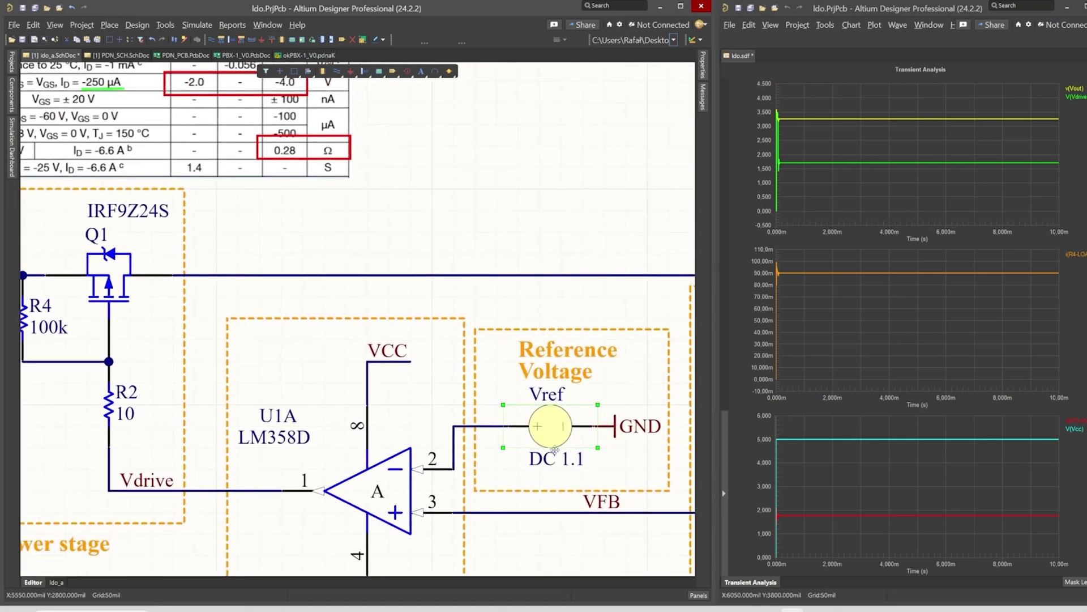
right_drag(554, 449, 377, 400)
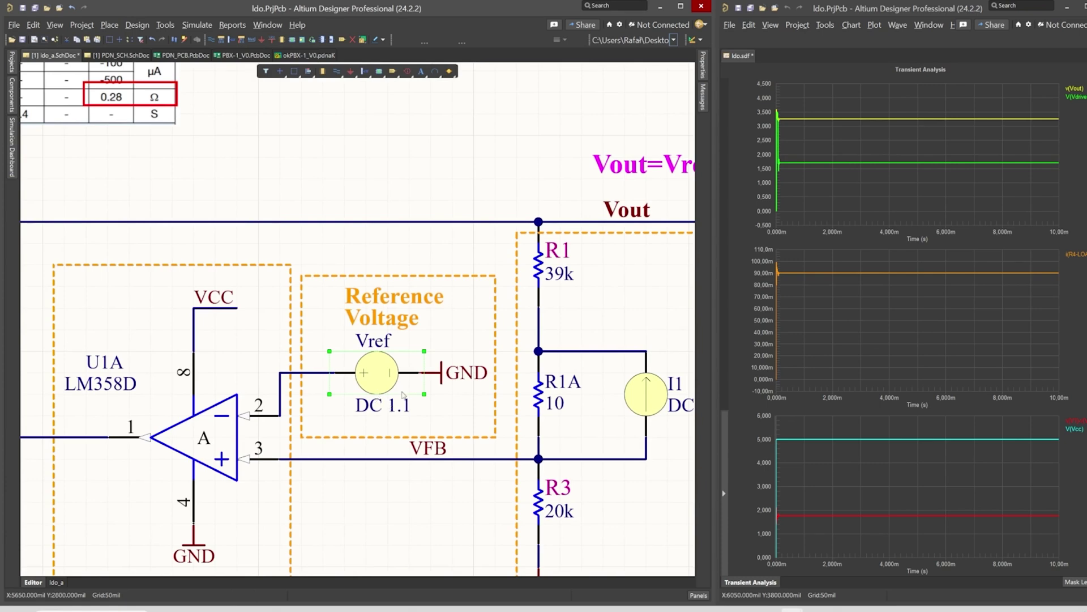
click(1075, 88)
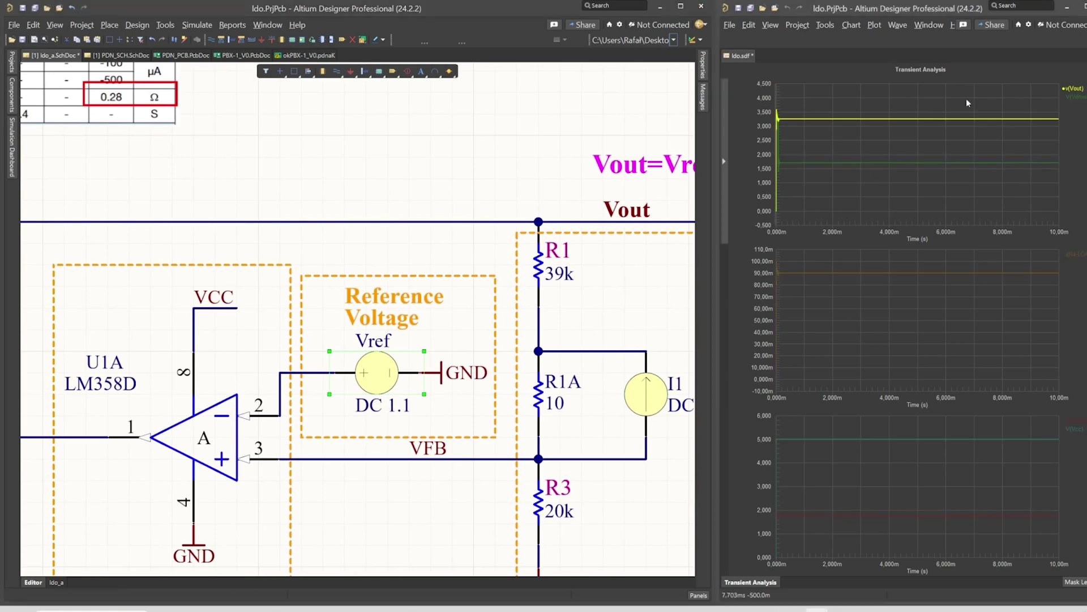
right_click(1074, 89)
click(1020, 97)
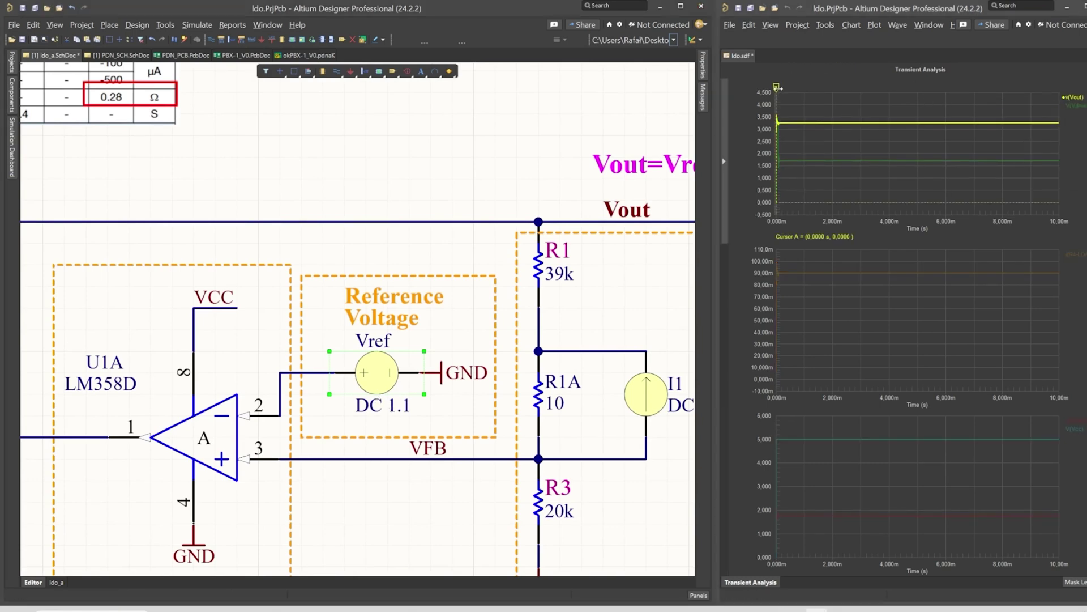
mouse_move(777, 88)
mouse_down()
mouse_move(880, 88)
mouse_move(866, 89)
mouse_up()
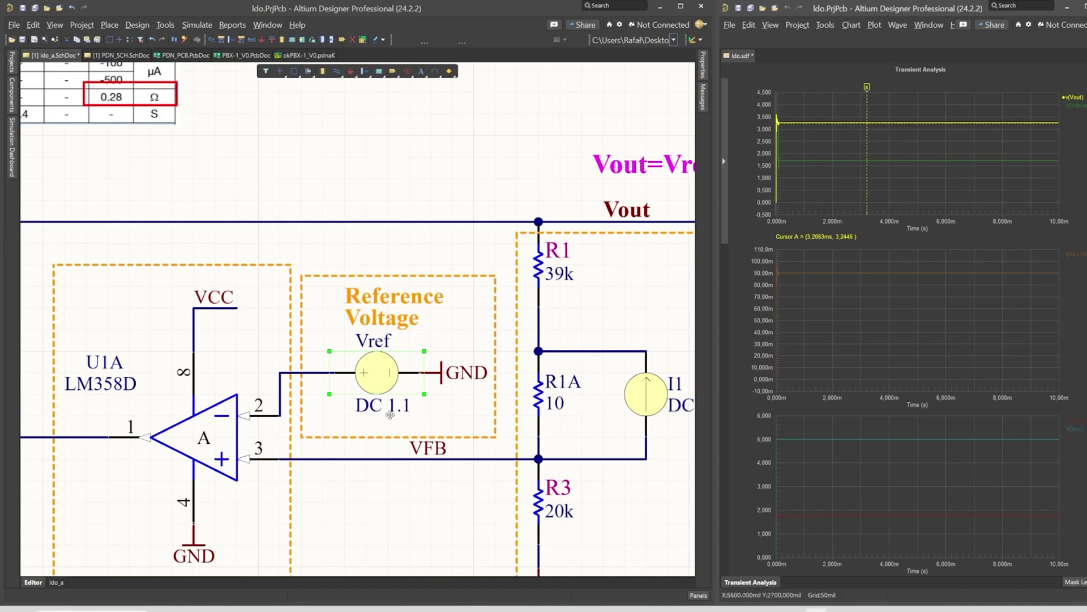
Zoom out and pan so the whole LDO schematic is centred in view.
click(991, 256)
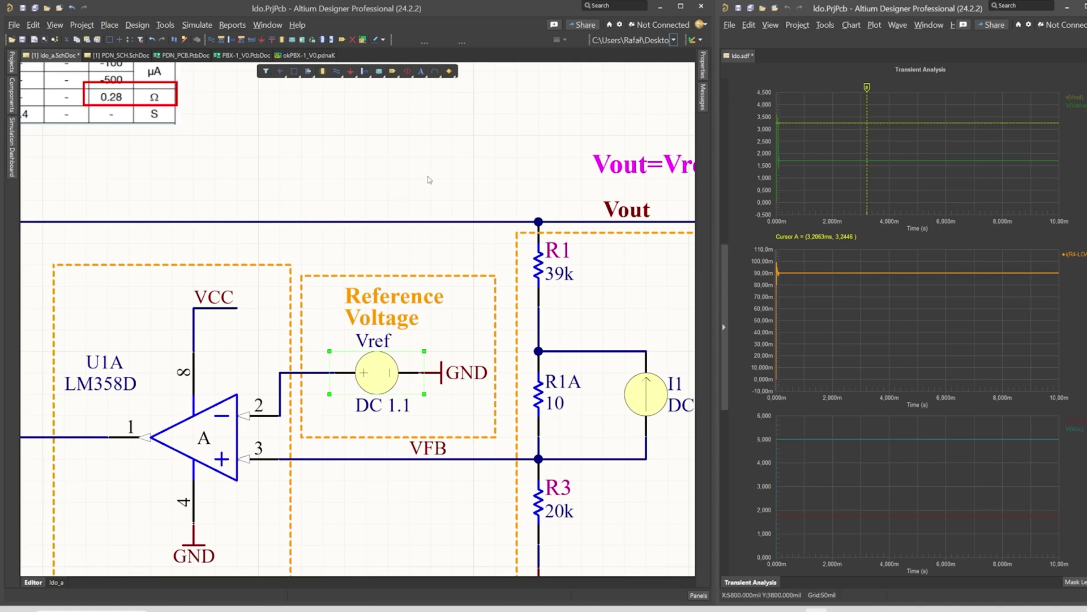
ctrl+scroll(430, 182, down, 5)
right_drag(429, 182, 307, 212)
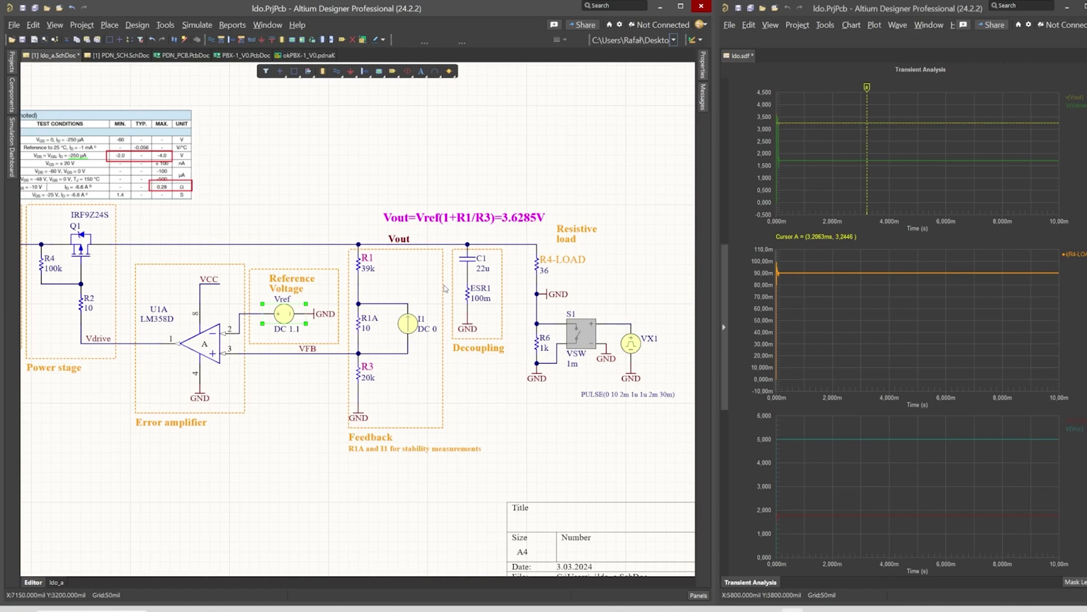
right_drag(224, 244, 273, 258)
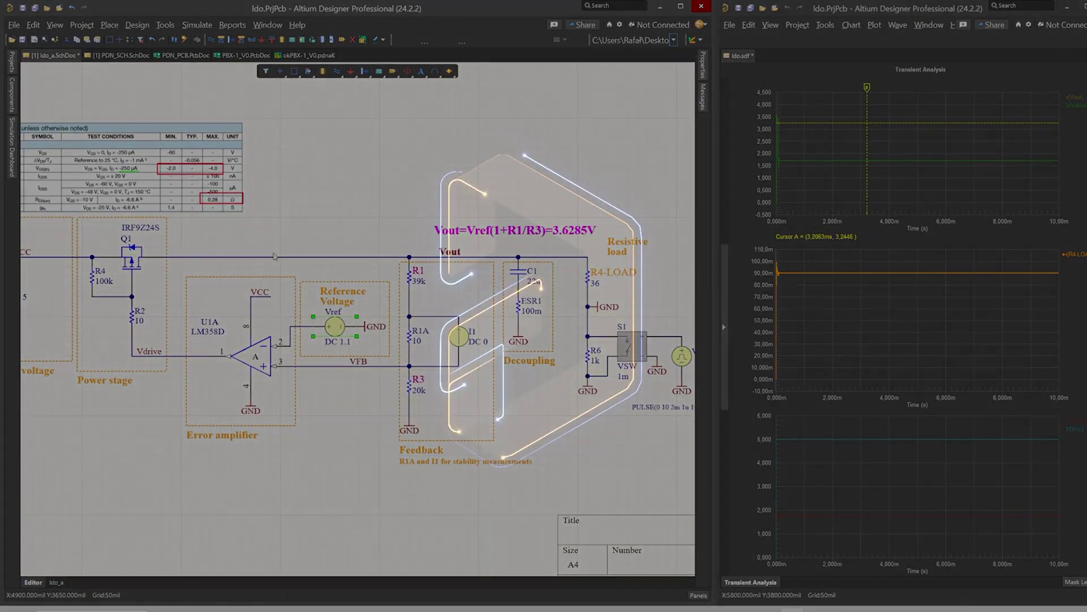